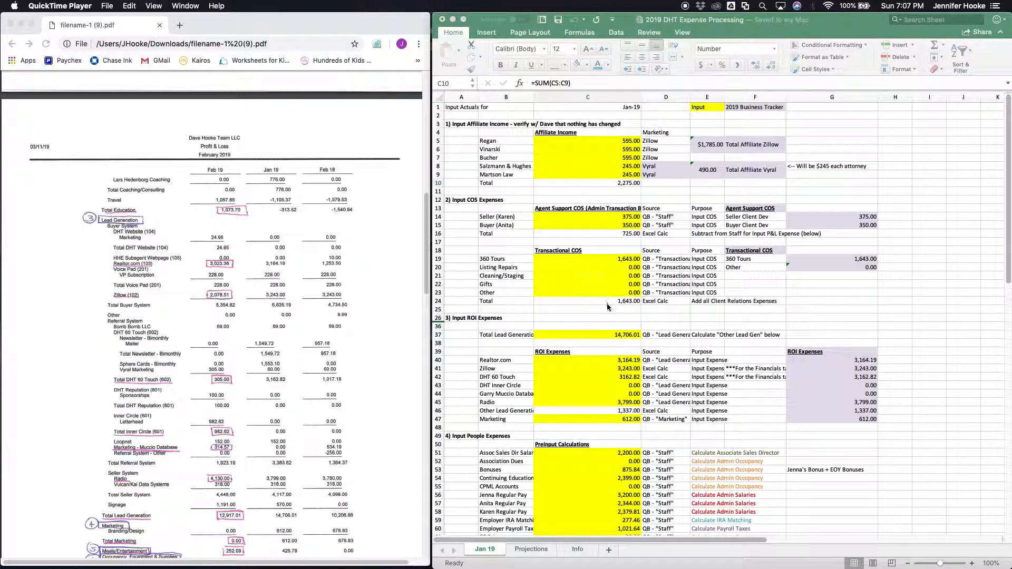
Step: Examine the calculated totals in column C and the ROI Expenses output cells G40:G47 on the Jan 19 sheet
right_click(602, 236)
left_click(592, 231)
right_click(592, 232)
left_click(592, 232)
left_click(592, 232)
left_click(587, 186)
left_click(587, 300)
left_click(590, 411)
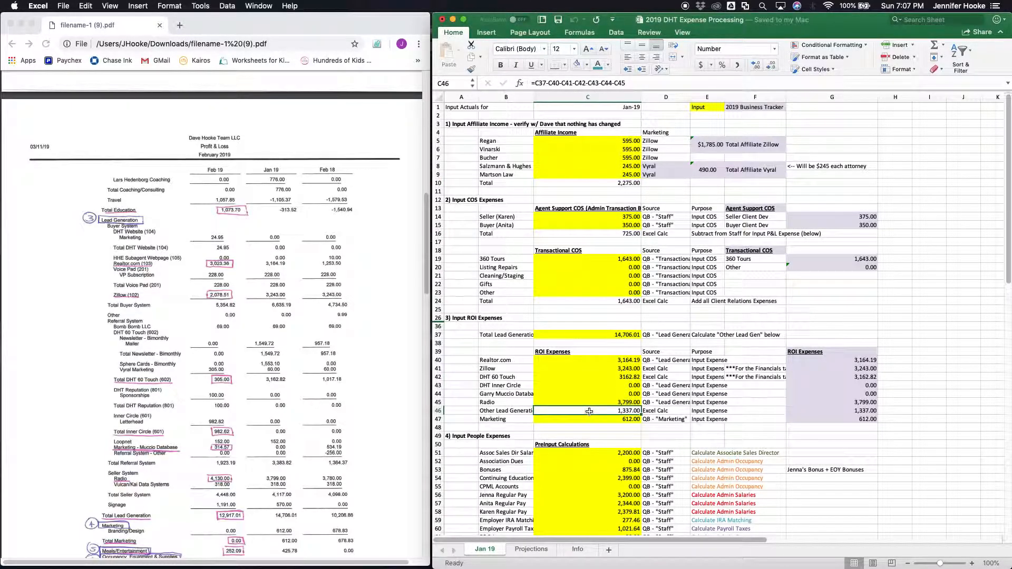
scroll(590, 411, "down", 5)
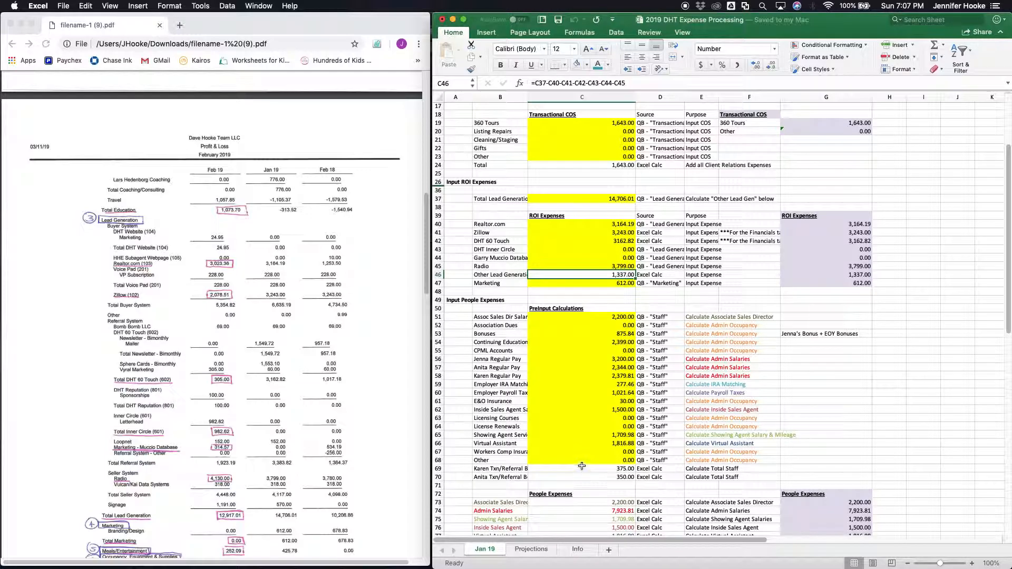
scroll(592, 333, "up", 5)
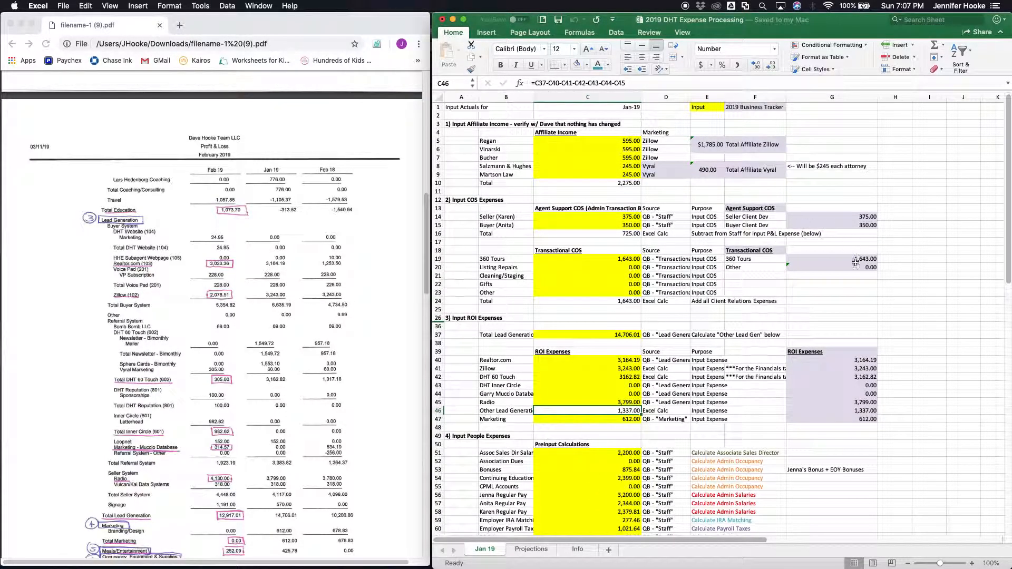
left_click(844, 362)
left_click_drag(844, 362, 849, 420)
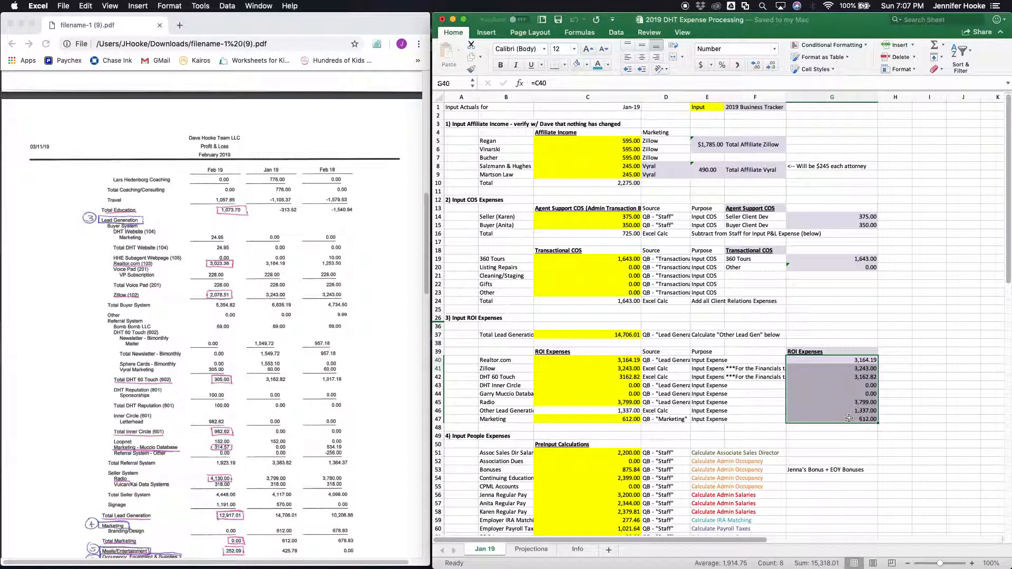
left_click(847, 377)
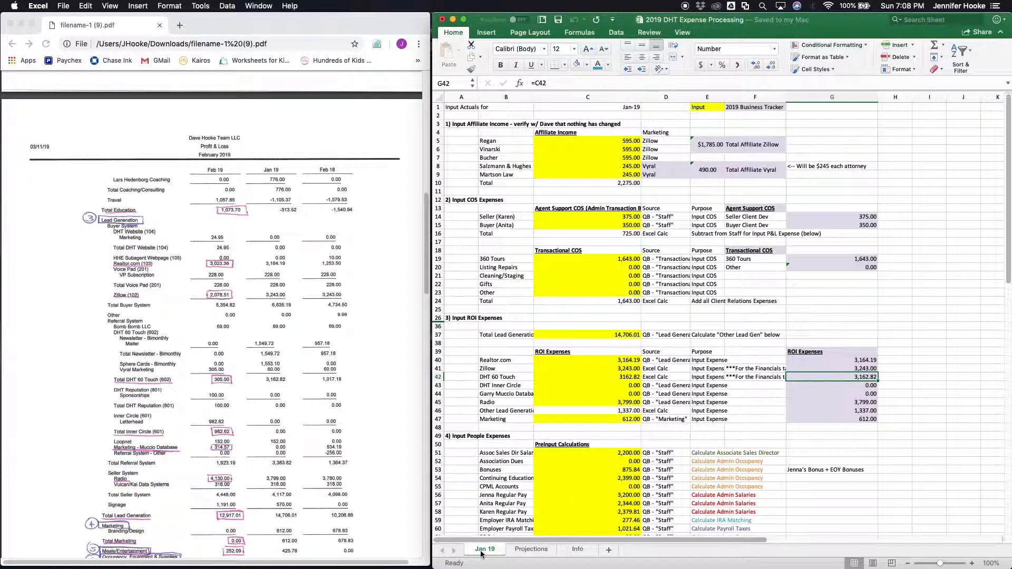
Step: Create a copy of the Jan 19 sheet in the same workbook, placed before the Projections sheet
scroll(619, 389, "up", 3)
right_click(479, 554)
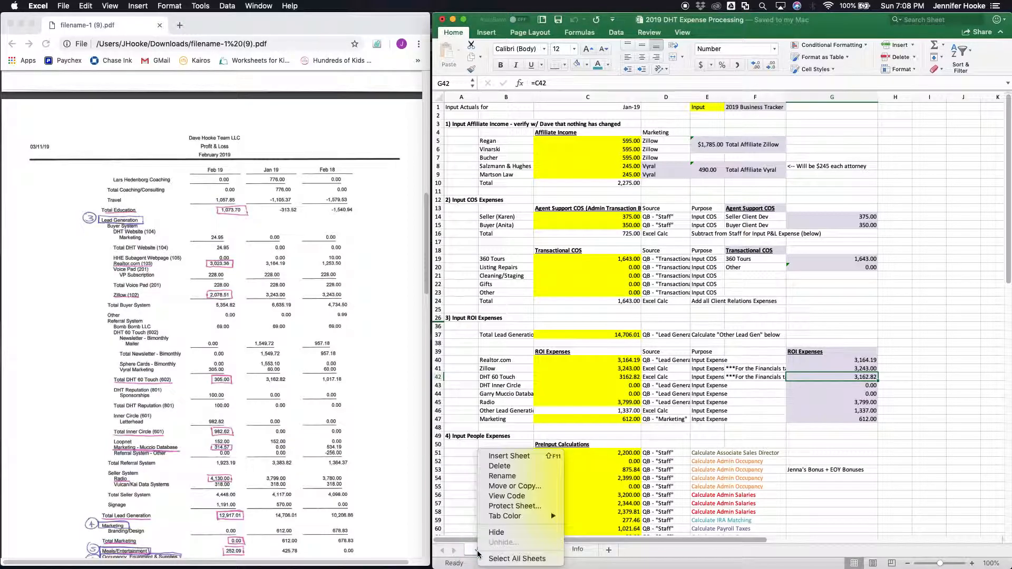
left_click(503, 488)
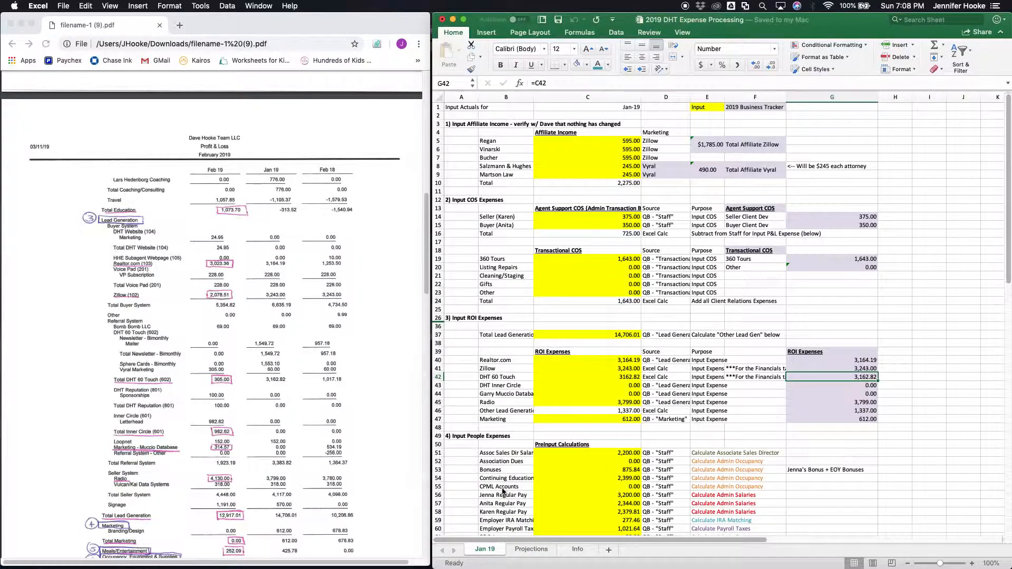
left_click(490, 443)
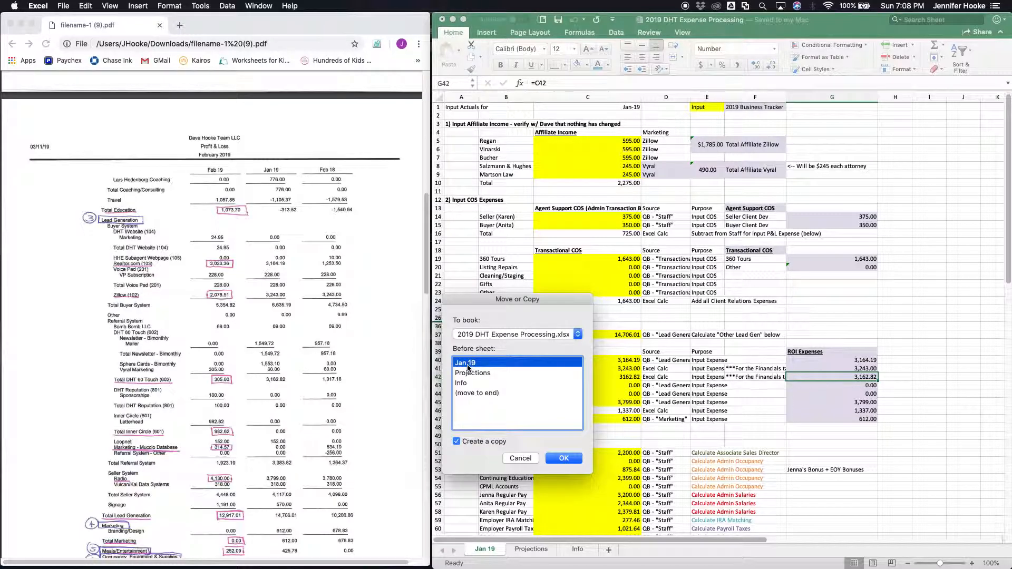
left_click(469, 373)
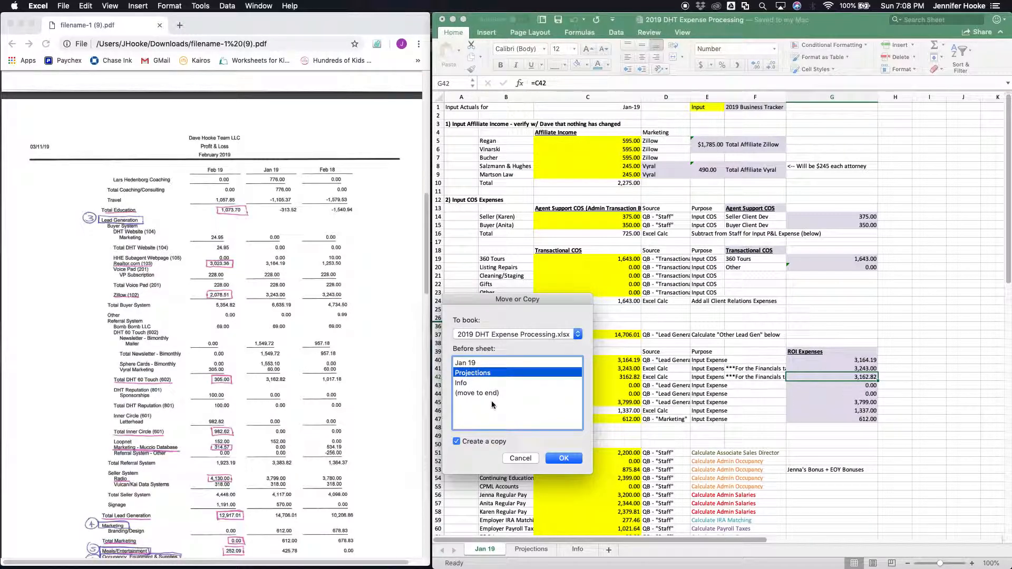
left_click(566, 458)
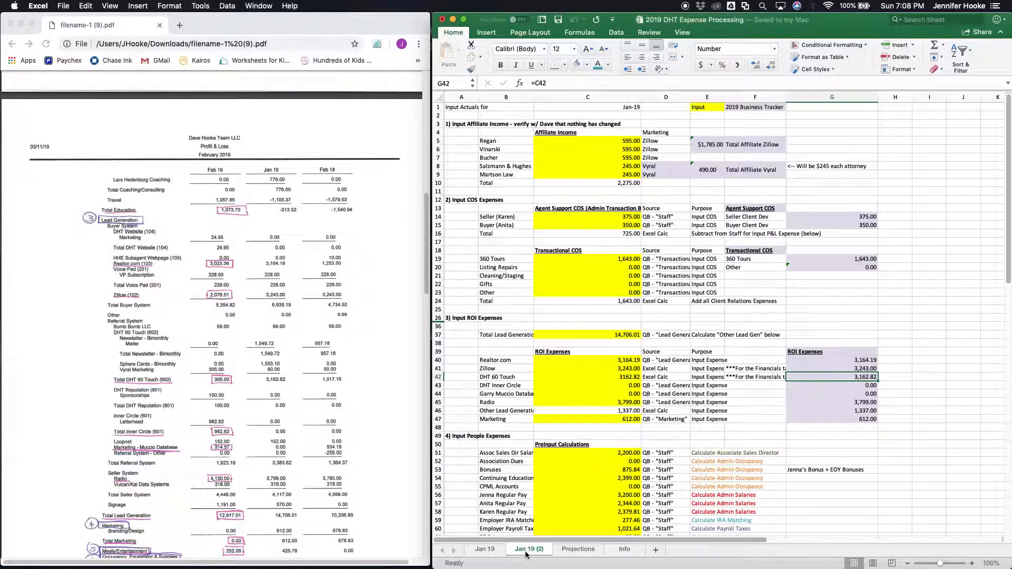
Step: Rename the copied January sheet as Feb 19
right_click(526, 550)
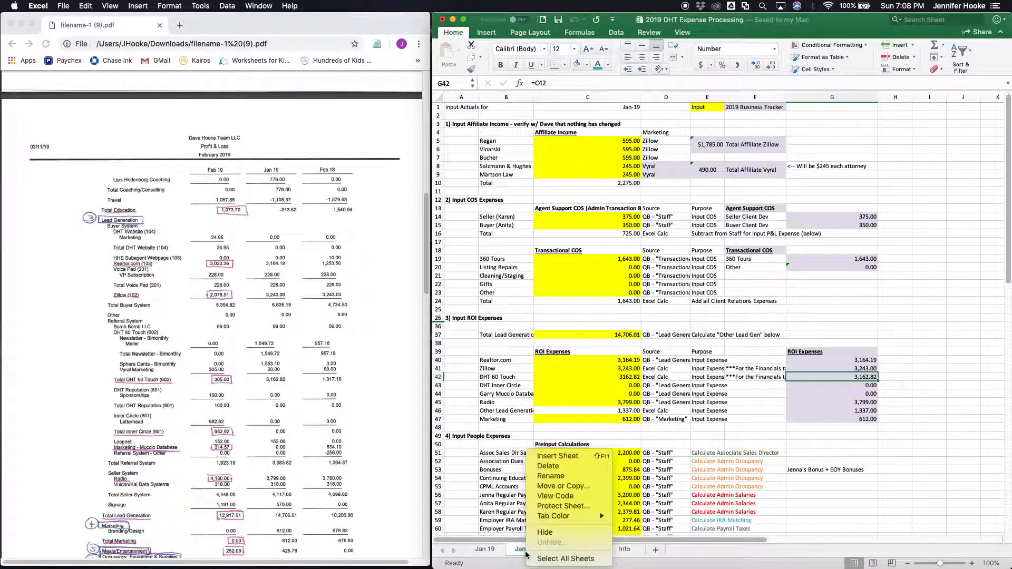
left_click(552, 477)
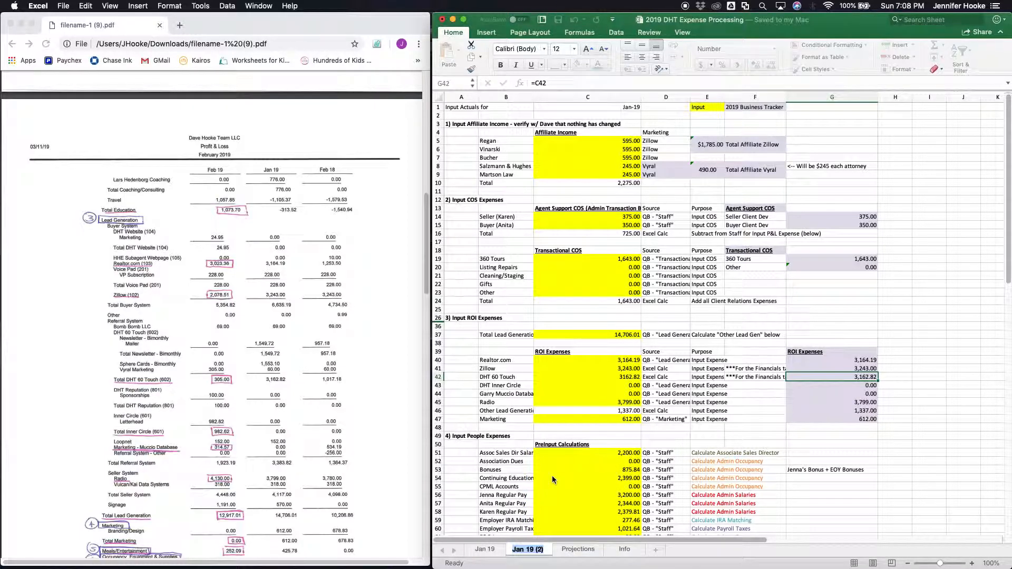
type("Feb 19")
key("Return")
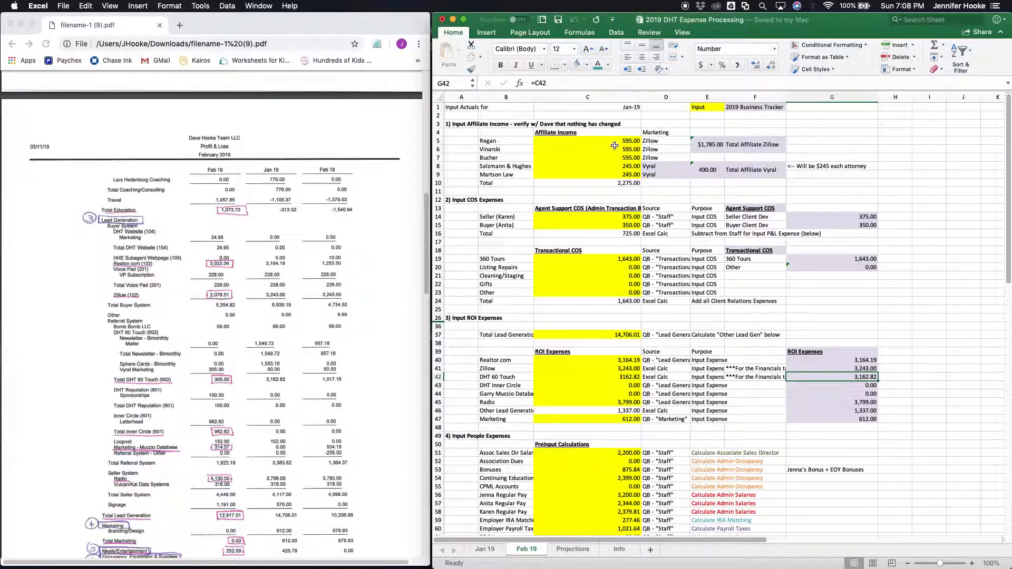
Step: Set the "Input Actuals for" month in cell C1 to Feb 2019
left_click(608, 106)
type("Fe")
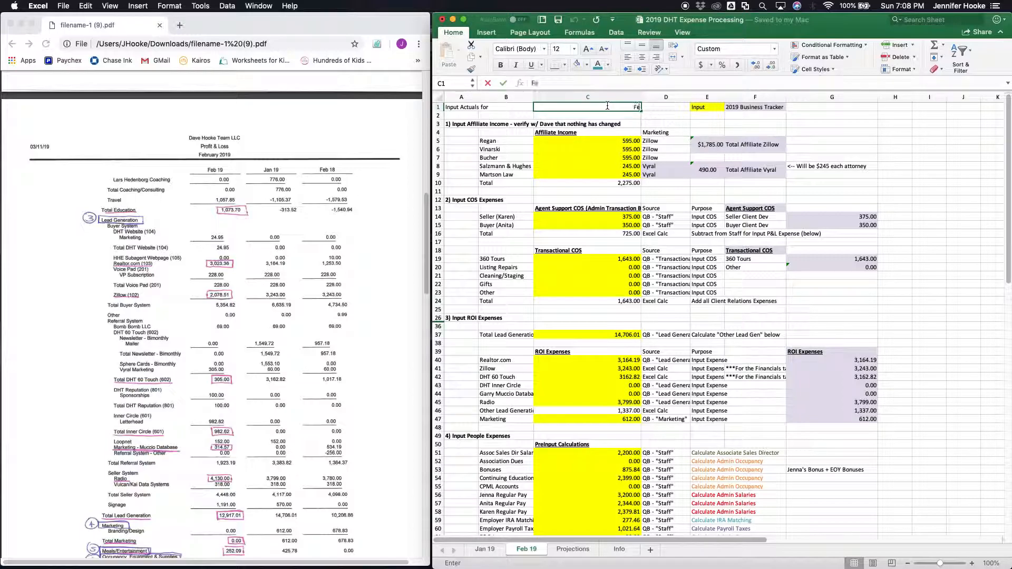
type("b 2019")
key("Return")
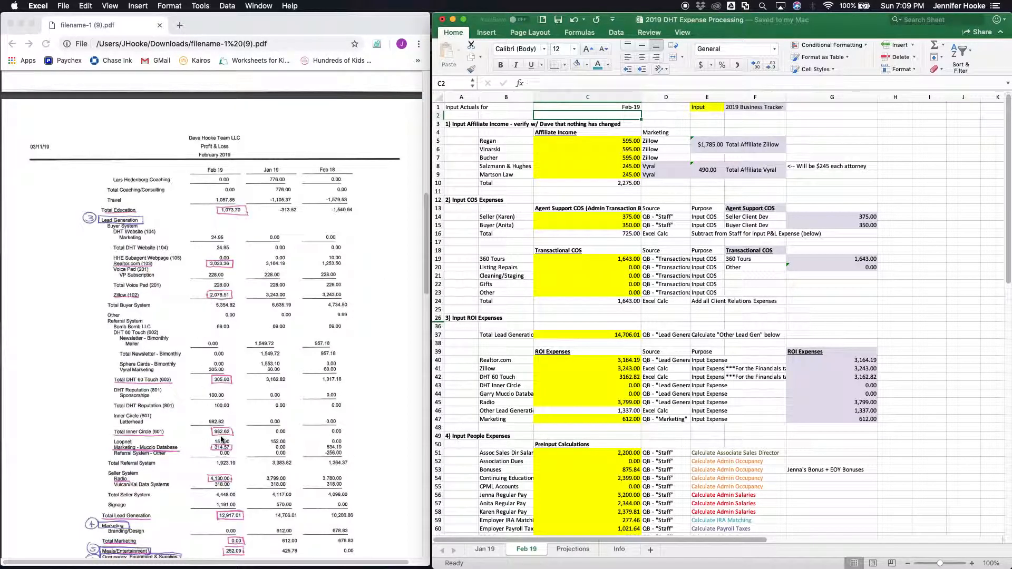
Step: Compare the 360 Tours cell with the Transactional COS section on page 1 of the Profit & Loss PDF
right_click(553, 259)
right_click(547, 256)
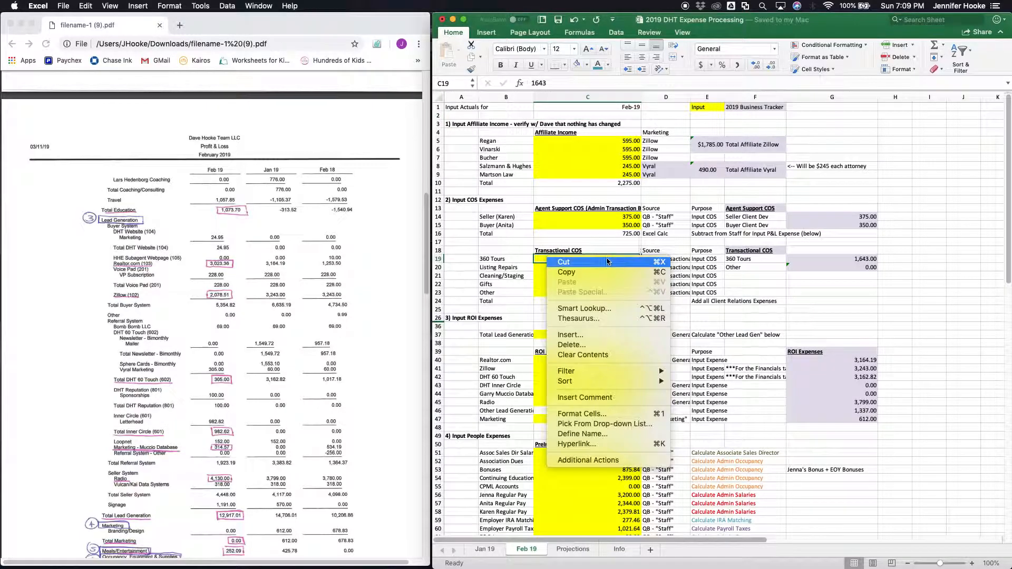
left_click(539, 258)
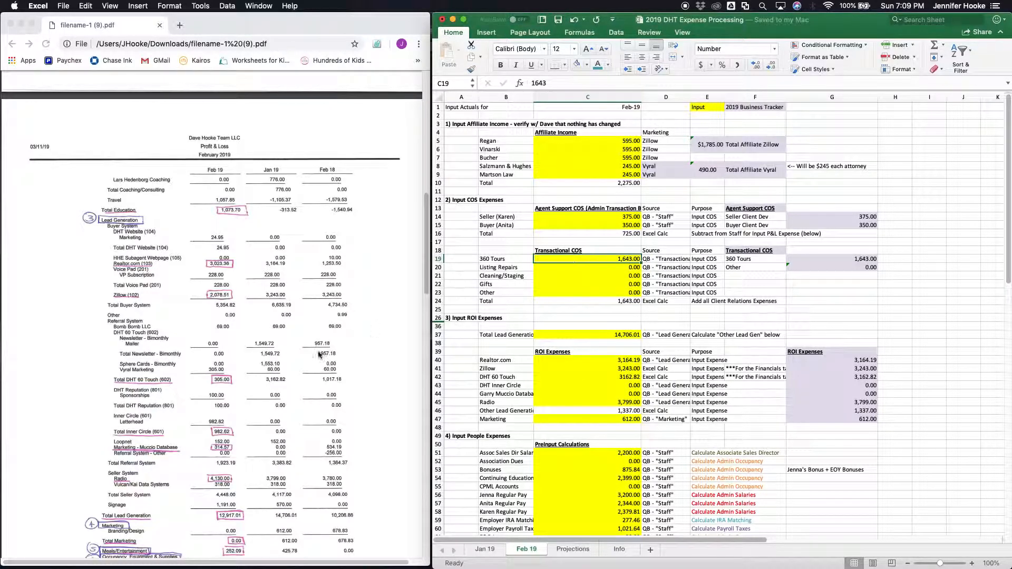
scroll(207, 417, "up", 10)
scroll(207, 417, "down", 2)
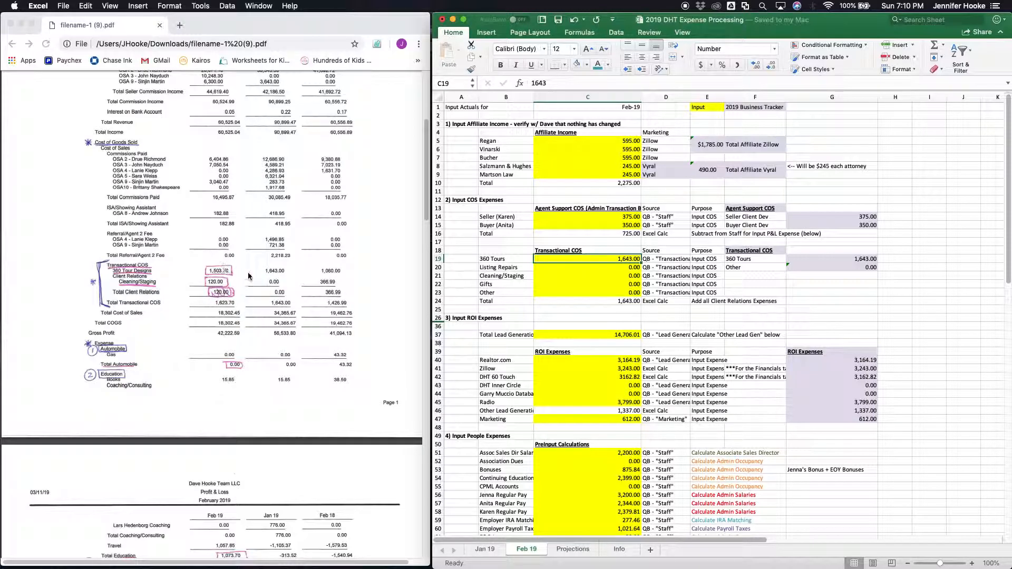
scroll(244, 285, "up", 5)
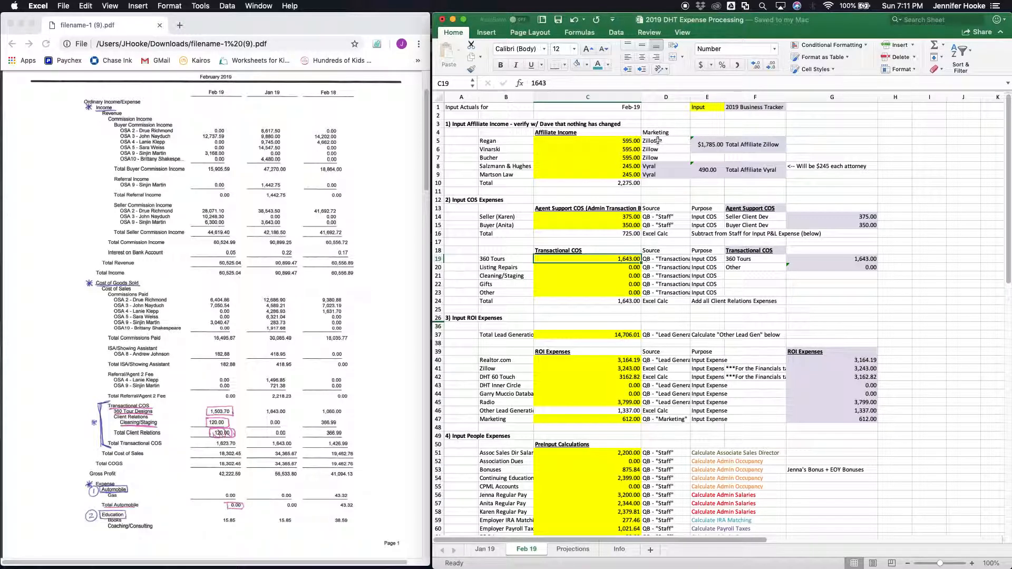
Step: Set the Martson Law affiliate income in cell C9 to 0
left_click(613, 177)
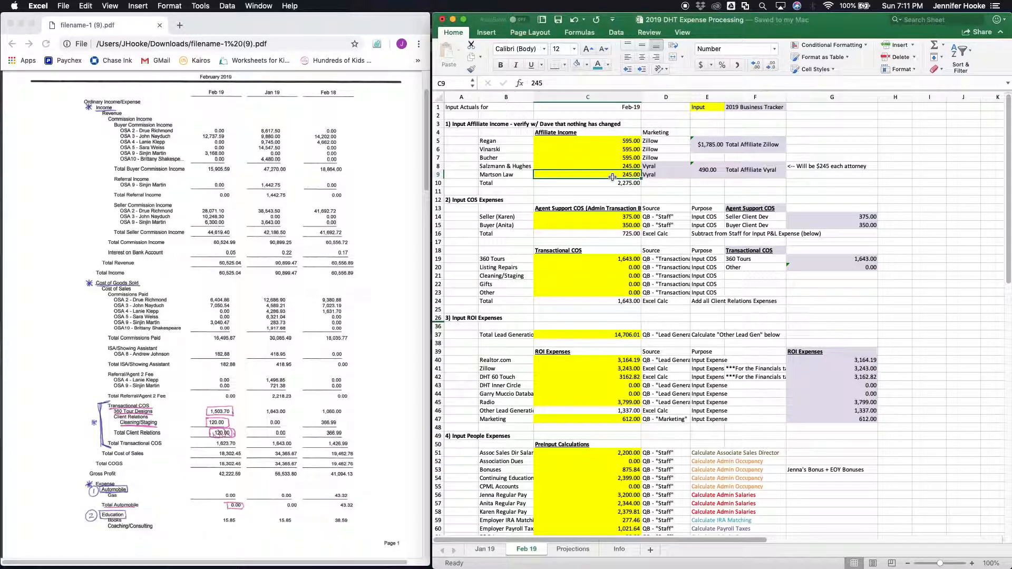
type("0")
key("Return")
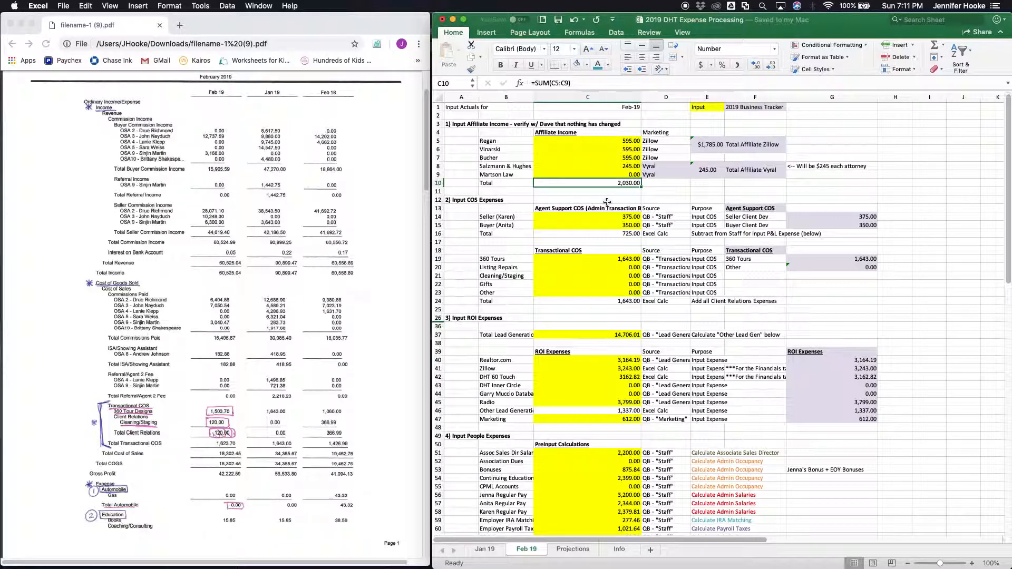
Step: Review the Seller and Buyer Agent Support COS cells and their source column in the Input COS Expenses section
scroll(607, 202, "down", 2)
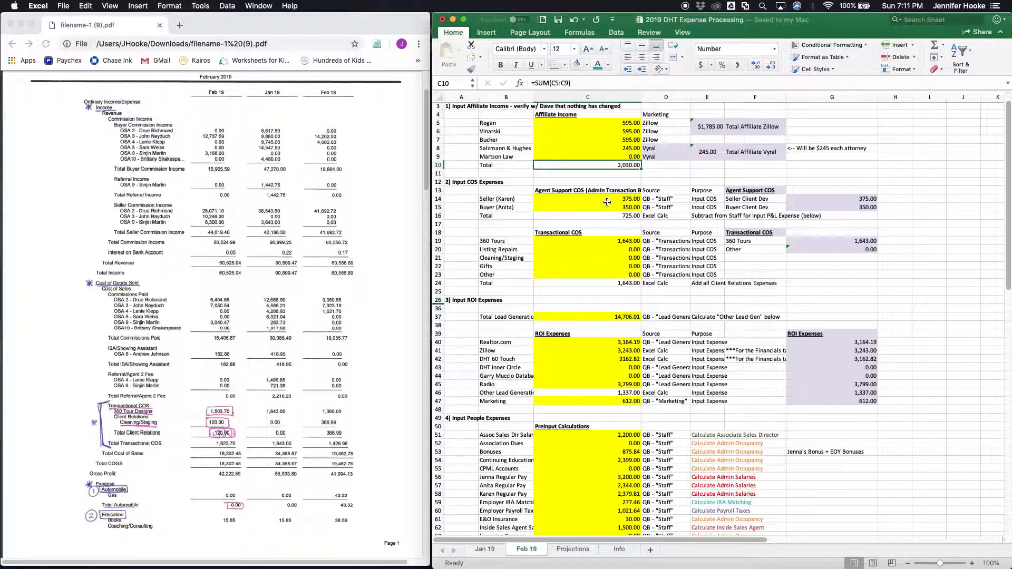
scroll(608, 202, "down", 5)
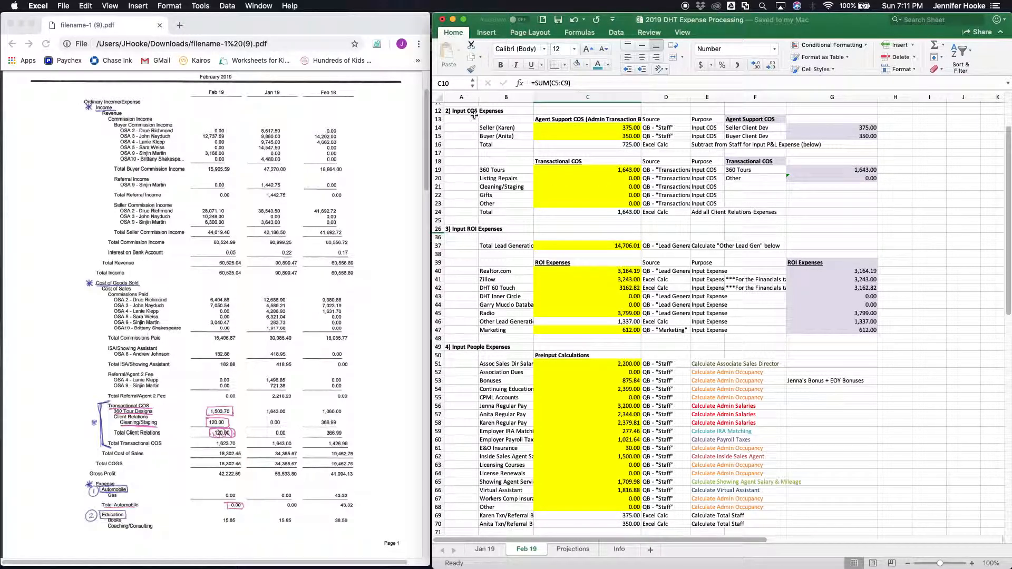
right_click(587, 127)
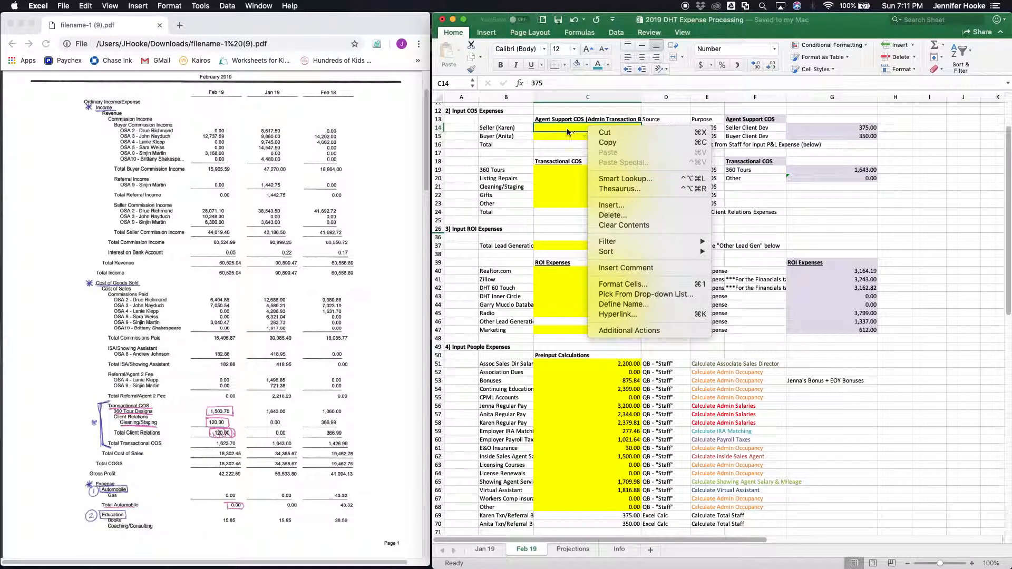
right_click(566, 137)
left_click(562, 138)
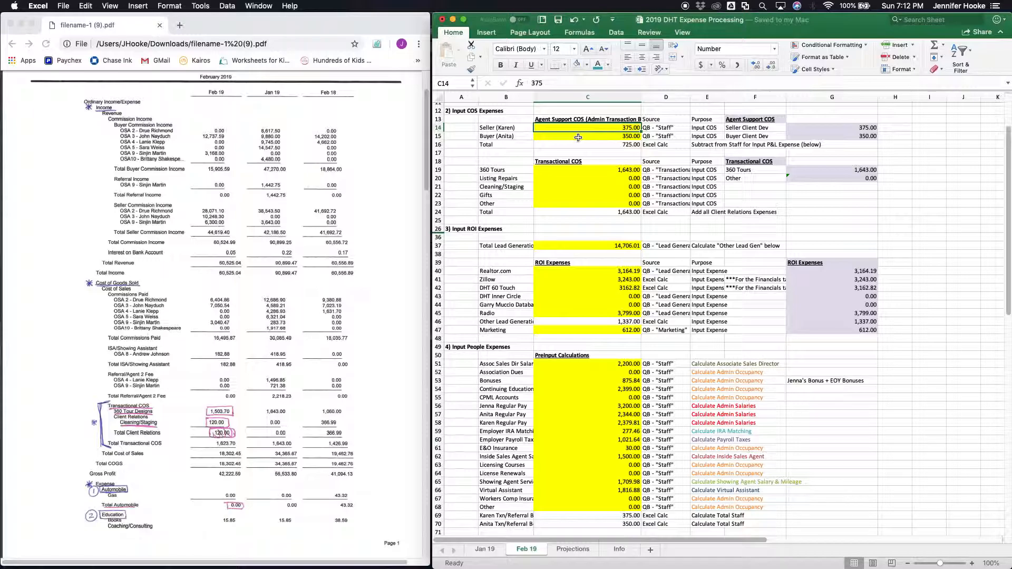
left_click(578, 137)
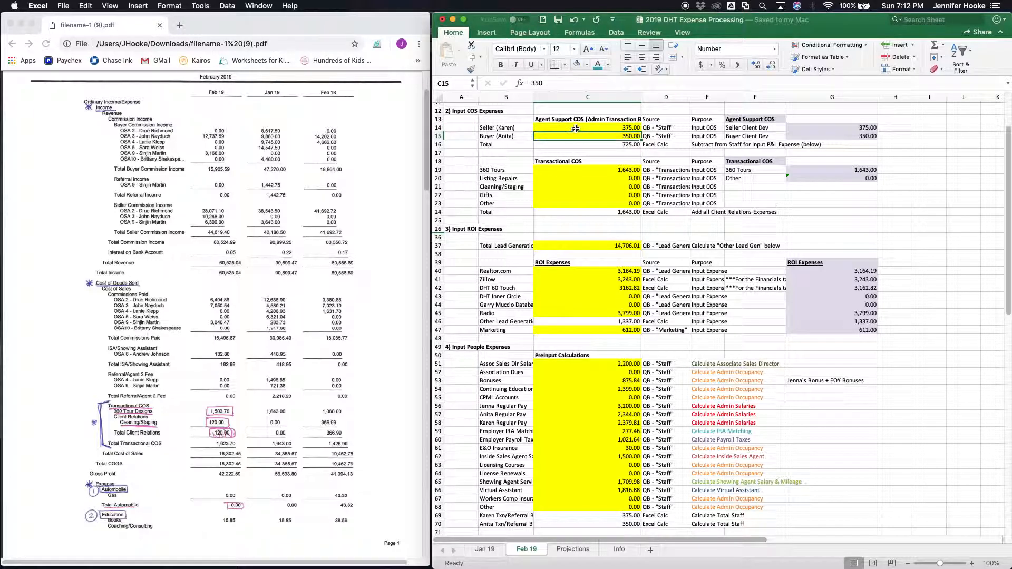
right_click(574, 128)
key("Escape")
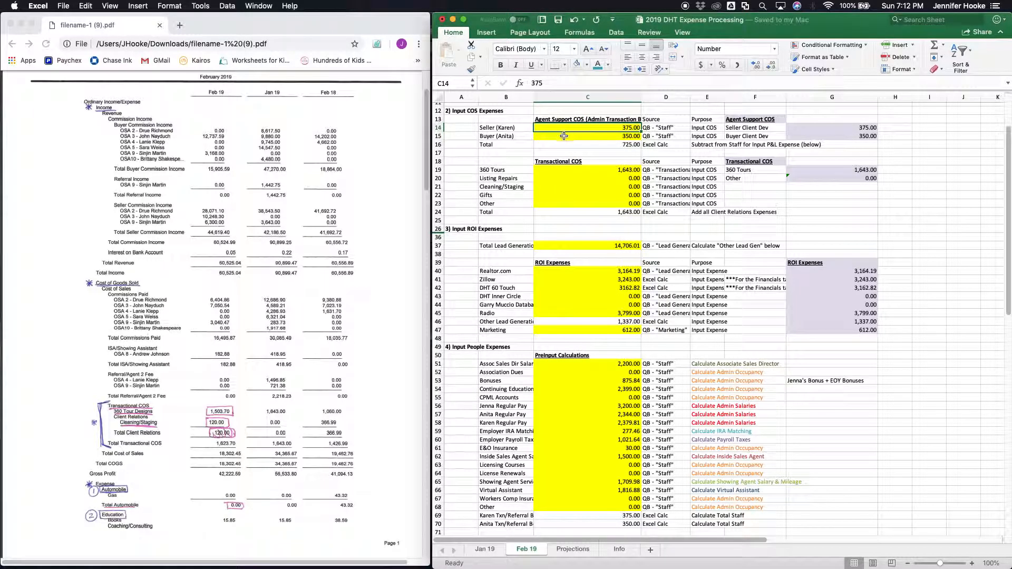
left_click_drag(565, 131, 566, 138)
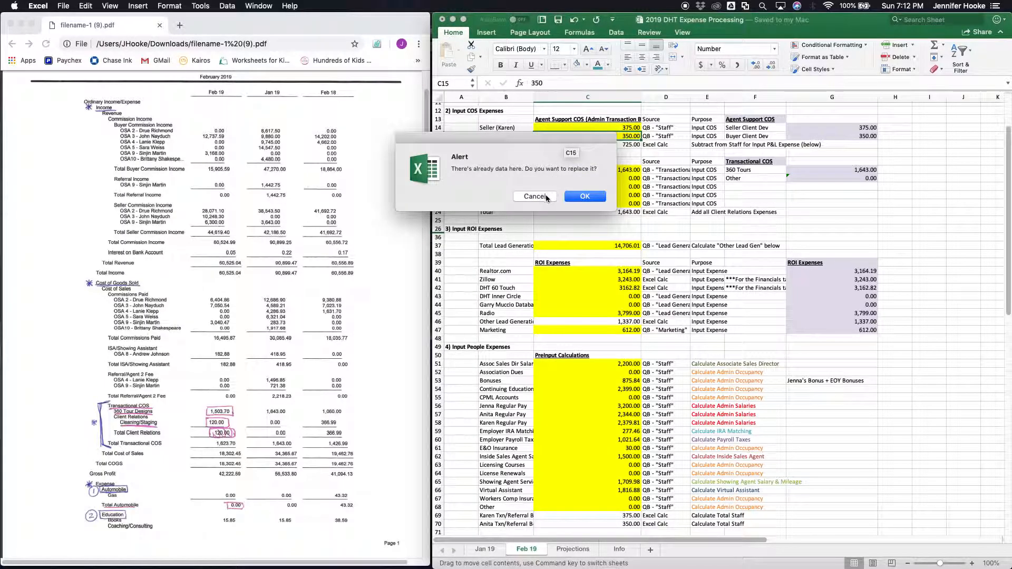
left_click(534, 196)
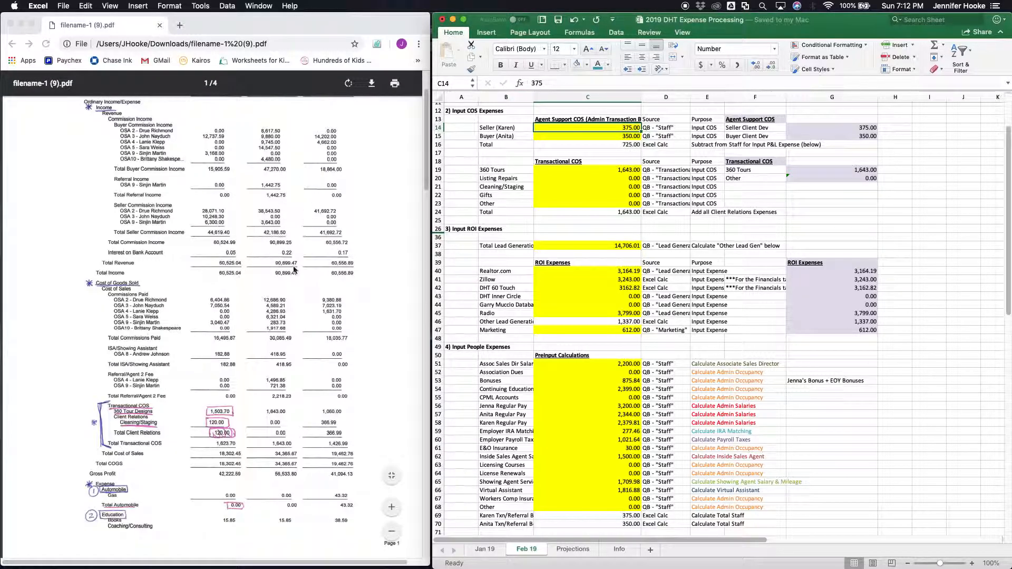
right_click(675, 128)
right_click(659, 130)
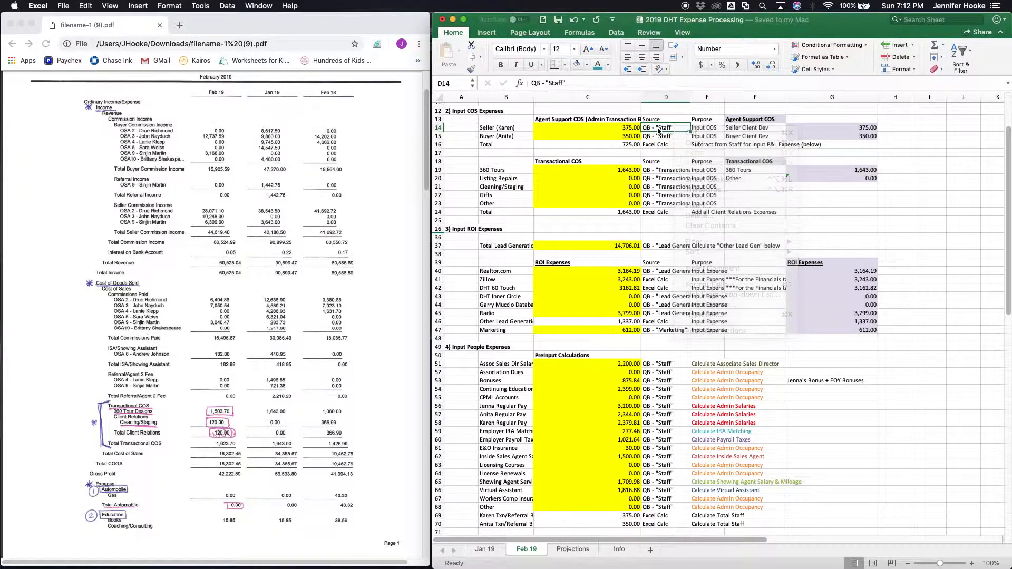
left_click(659, 130)
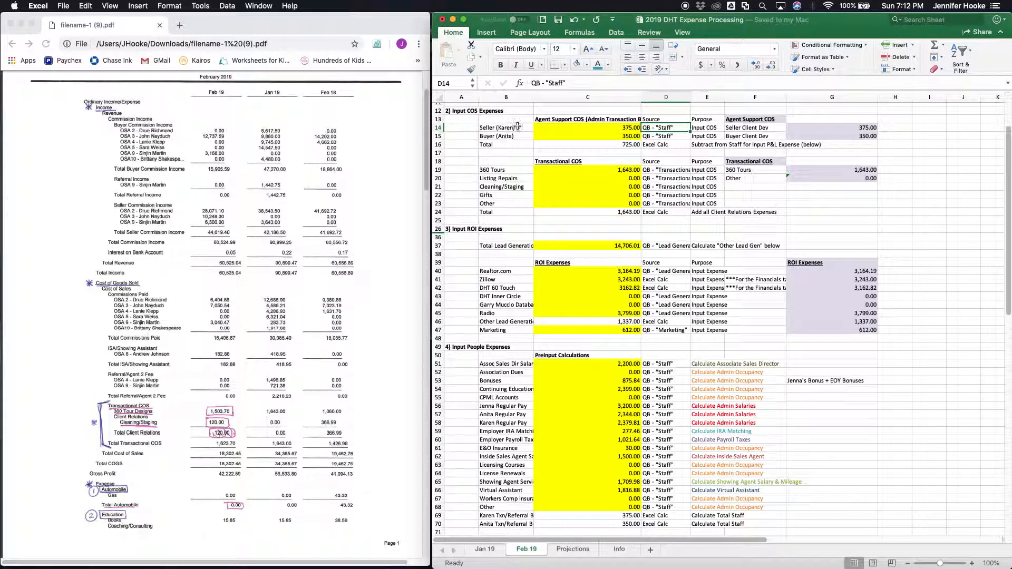
right_click(543, 128)
key("Escape")
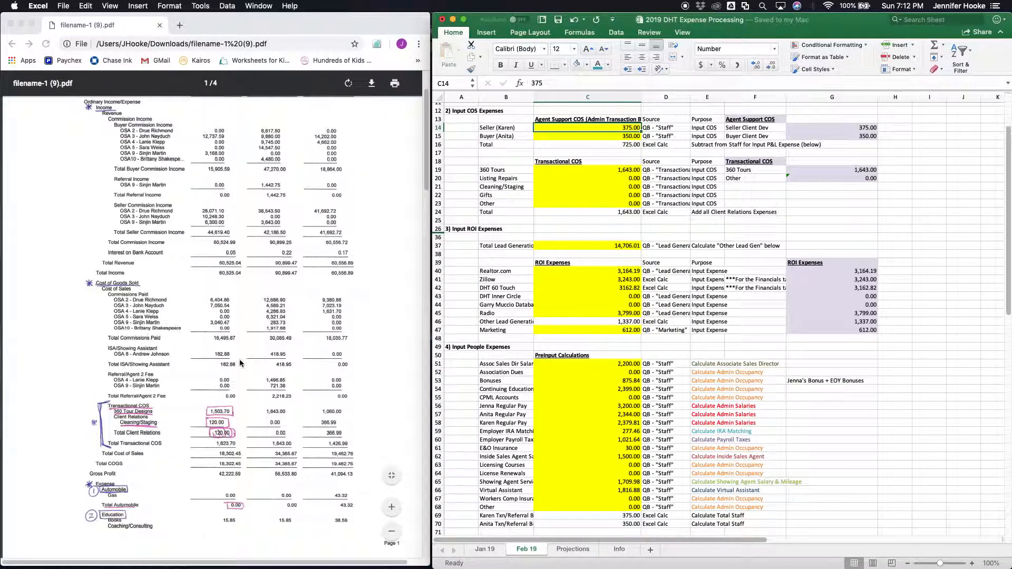
Step: Set the Seller Agent Support COS in cell C14 to 150, from the bonus pay in the PDF's Staff section
scroll(241, 363, "down", 5)
scroll(240, 363, "down", 4)
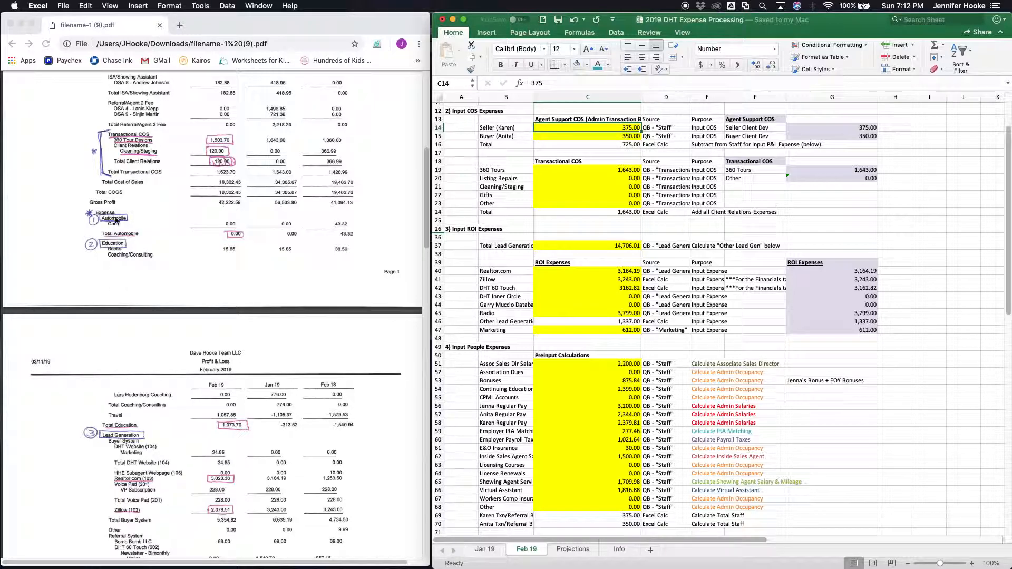
scroll(114, 246, "down", 8)
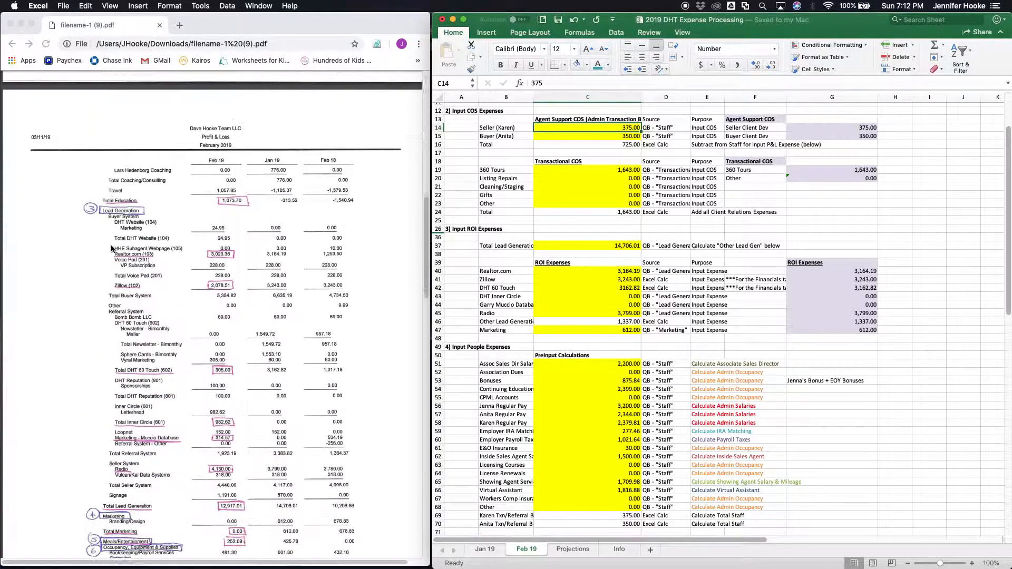
scroll(112, 207, "down", 7)
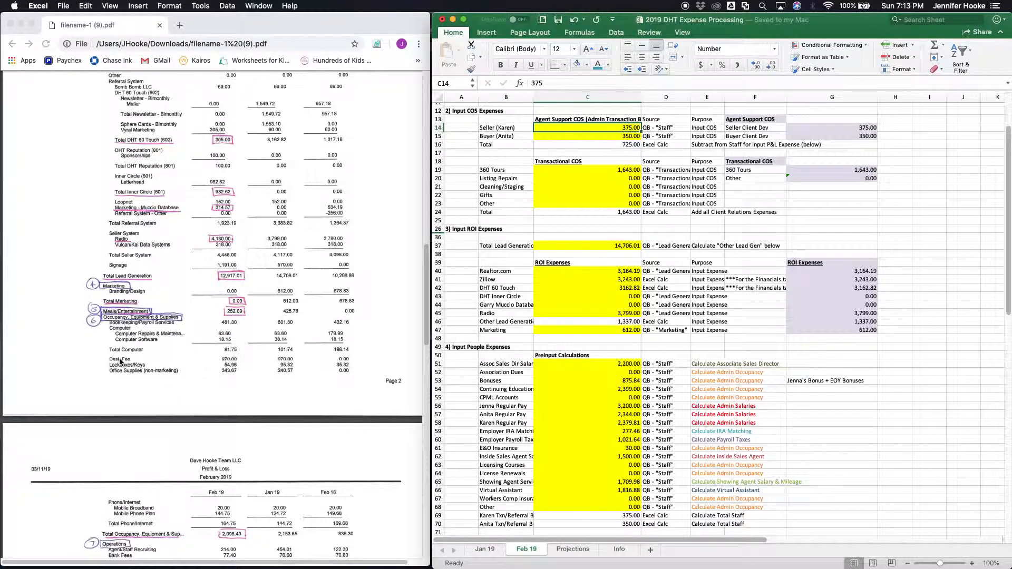
scroll(113, 324, "down", 10)
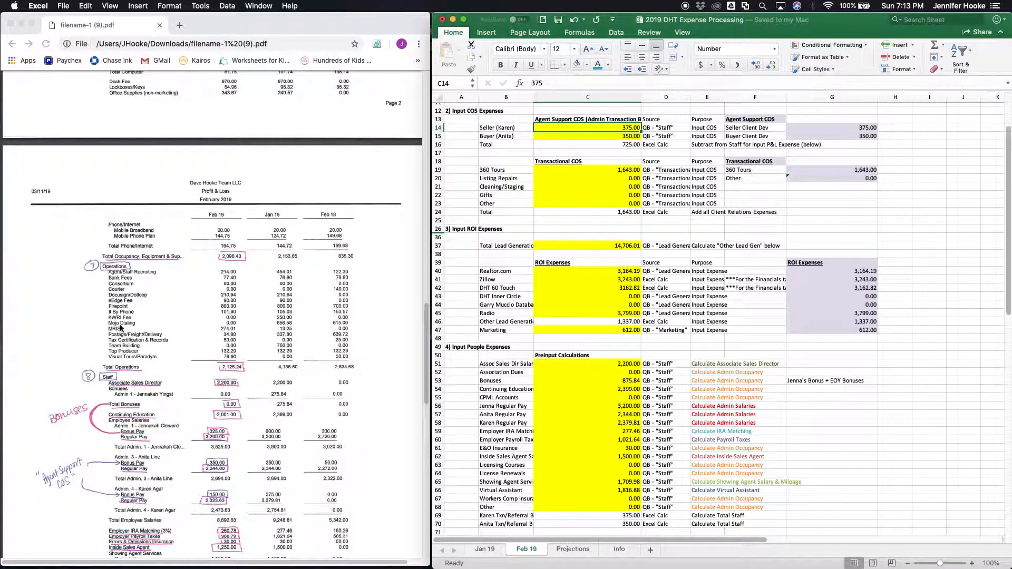
scroll(119, 324, "down", 6)
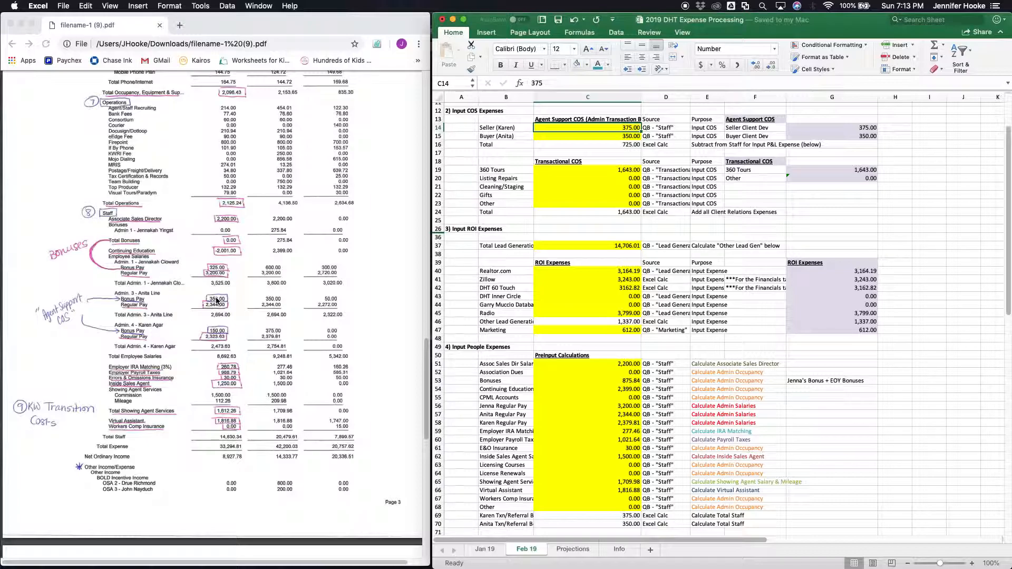
left_click(578, 137)
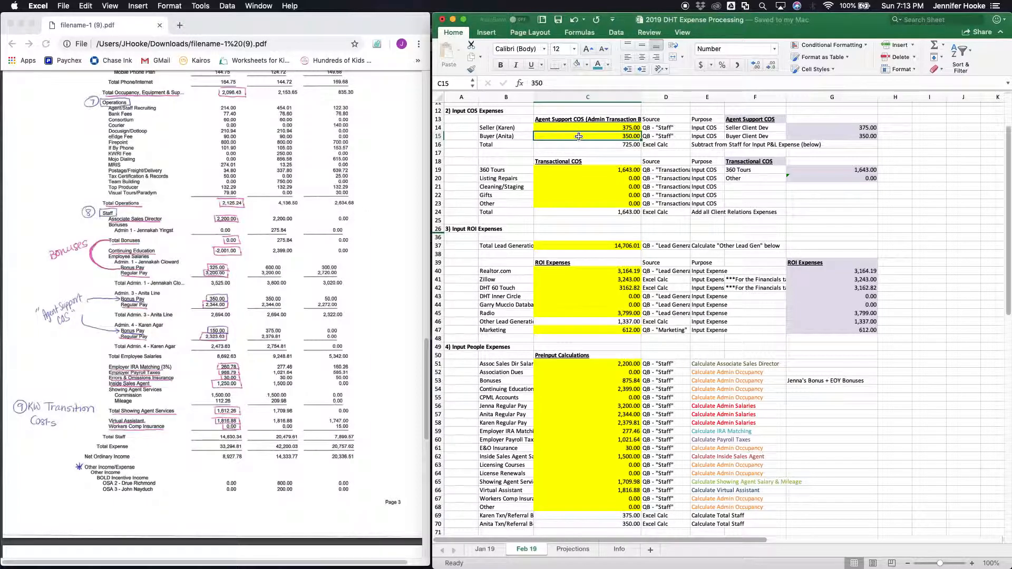
left_click(578, 128)
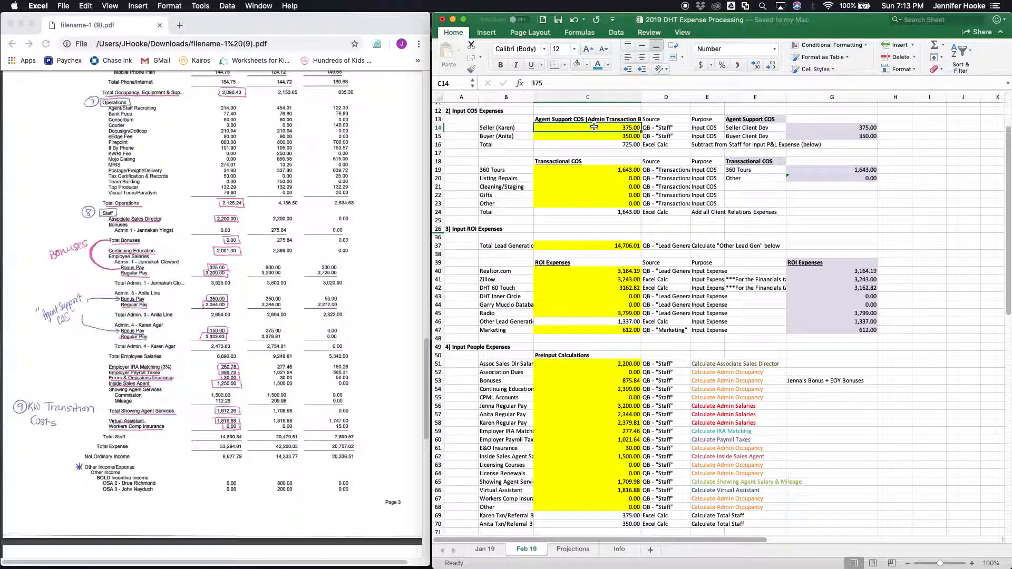
type("150")
key("Return")
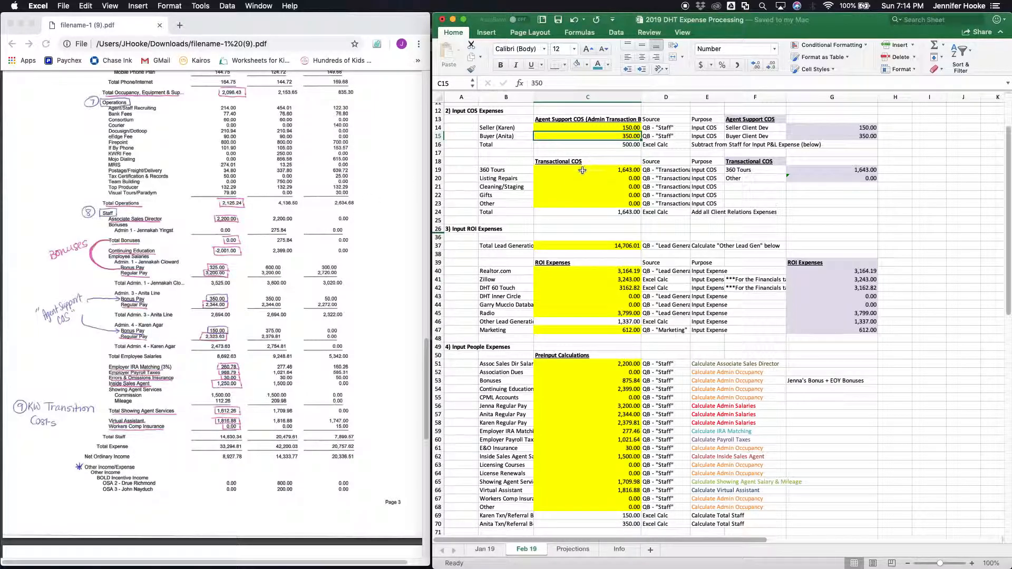
Step: Widen the Source column D so the full Transactional COS source labels fit
left_click_drag(578, 170, 582, 205)
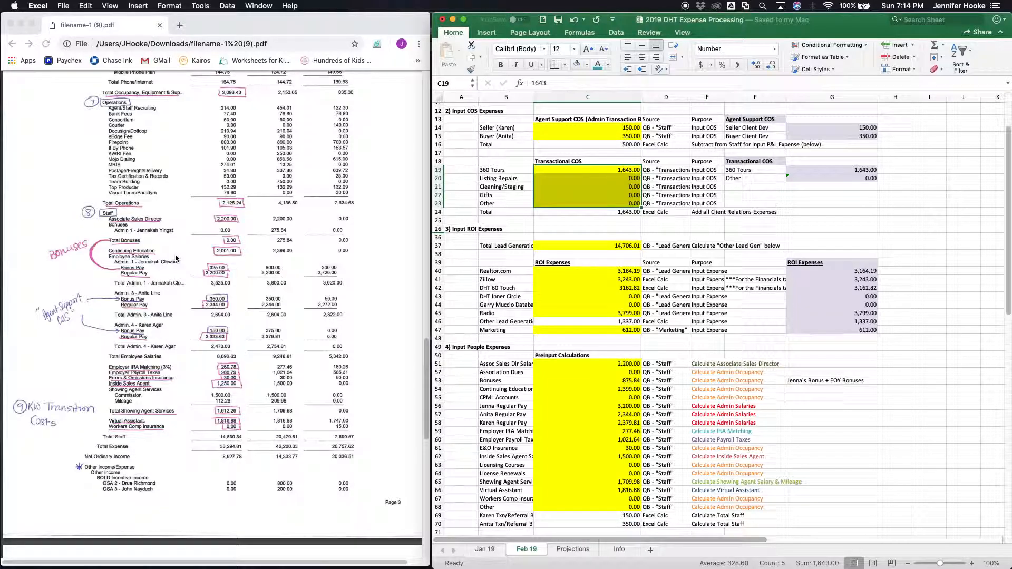
scroll(176, 258, "up", 1)
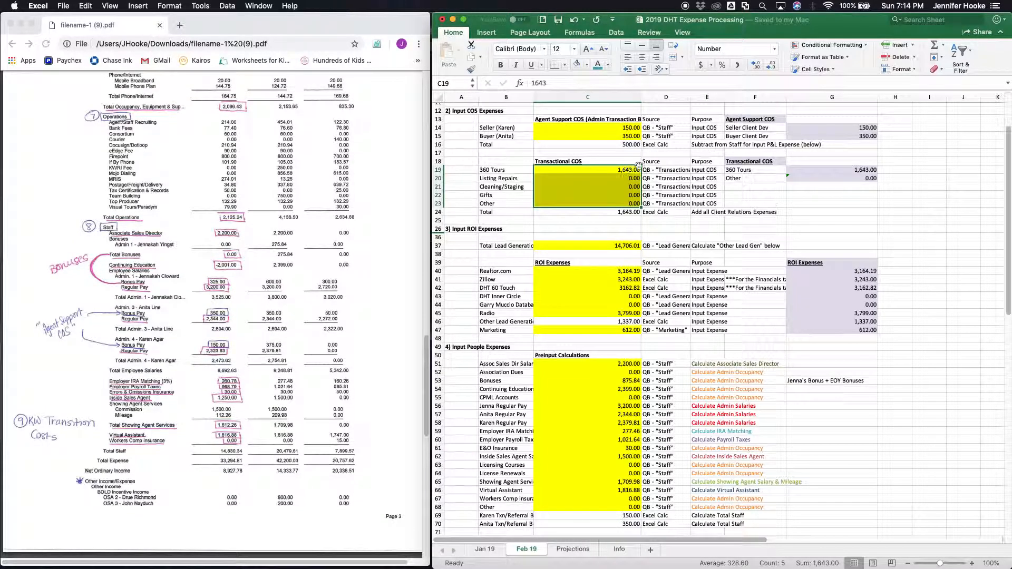
left_click(653, 169)
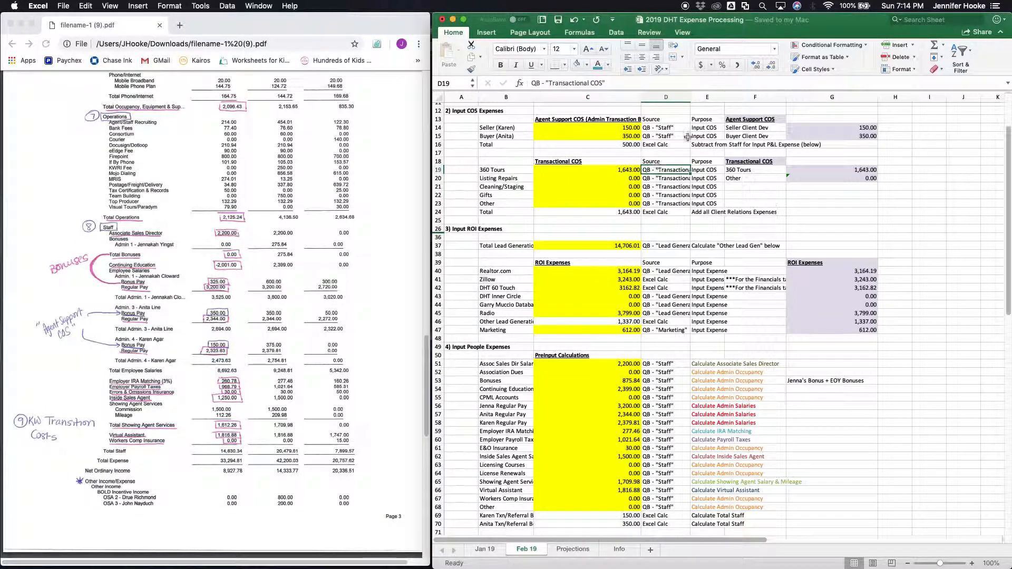
left_click_drag(691, 96, 722, 94)
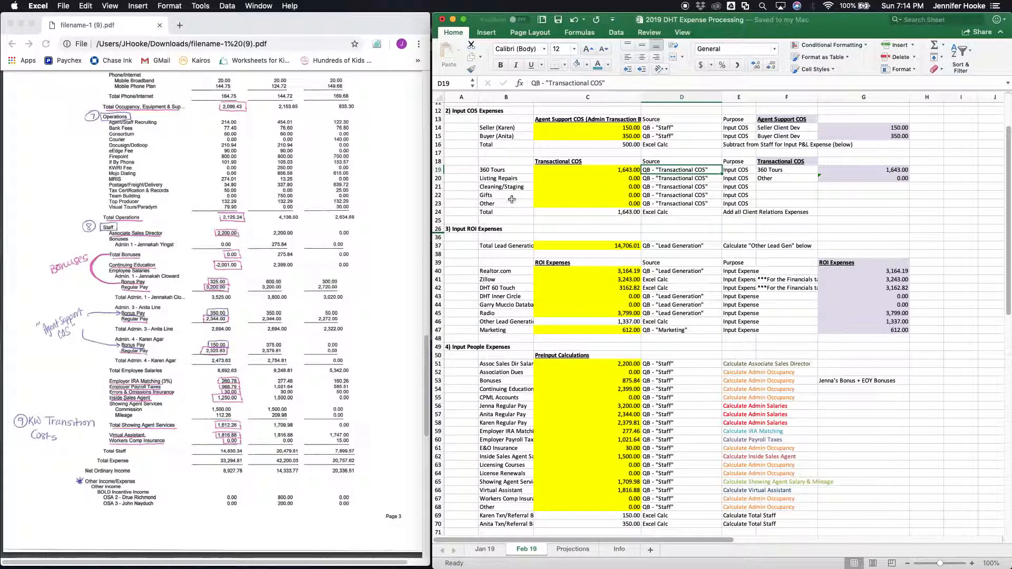
Step: Set the Transactional COS amounts to 1503.70 for 360 Tours and 120 for Cleaning/Staging
scroll(204, 239, "up", 15)
scroll(205, 240, "up", 10)
scroll(204, 239, "up", 2)
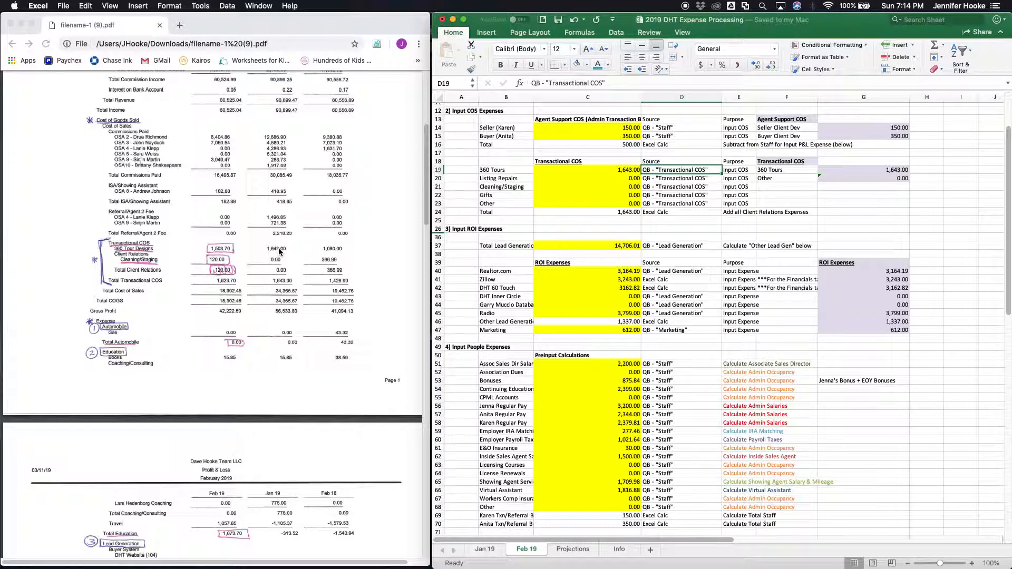
left_click(610, 169)
type("1503.70")
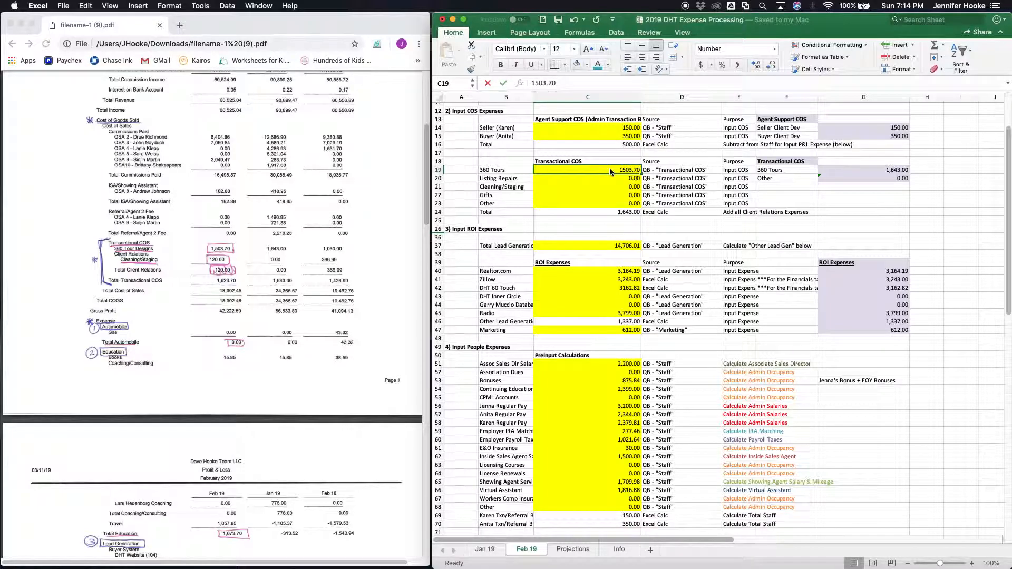
key("Return")
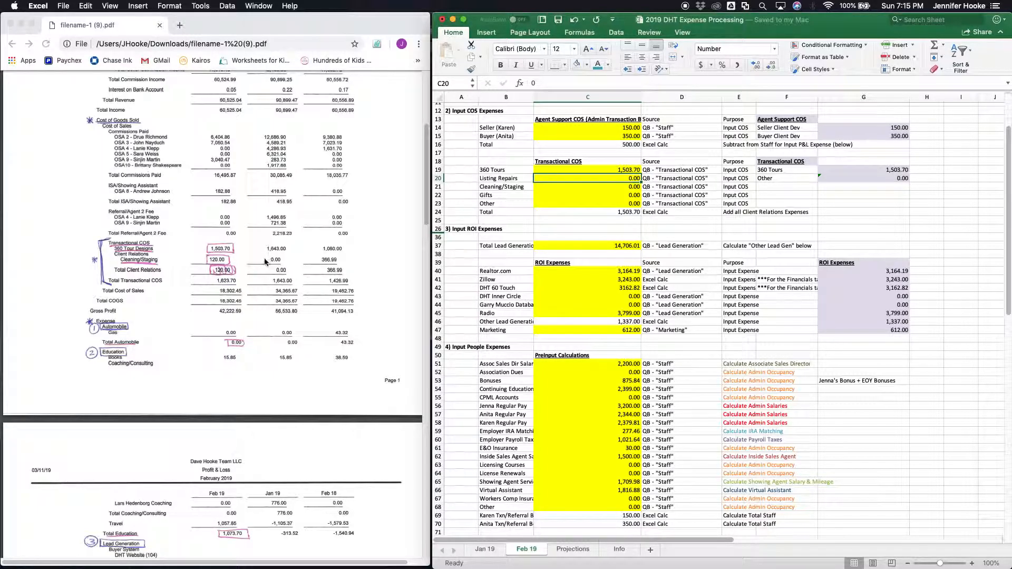
left_click(561, 186)
type("120")
key("Return")
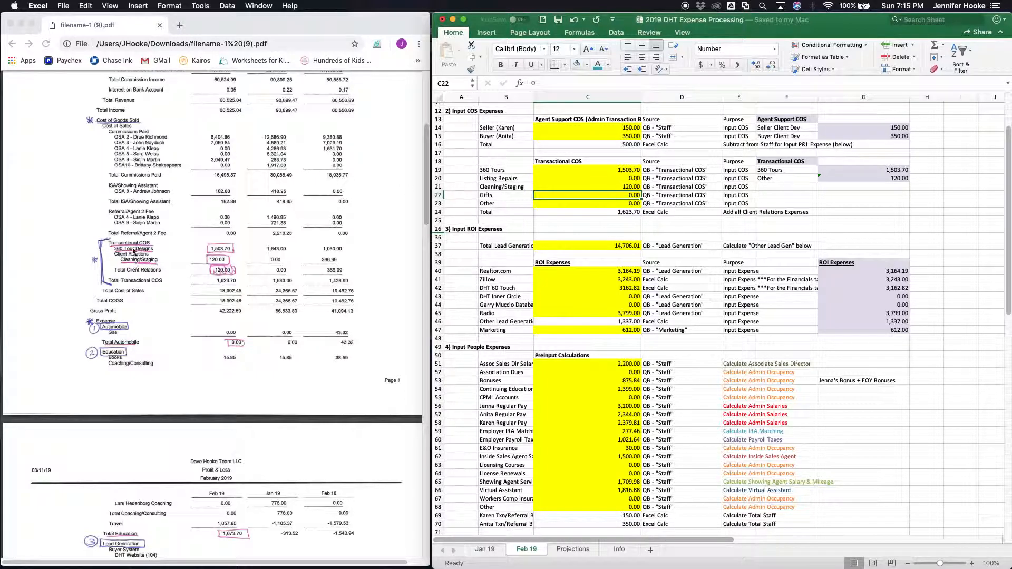
Step: Review the remaining Transactional COS items and the linked Agent Support COS amounts in column G
left_click(509, 176)
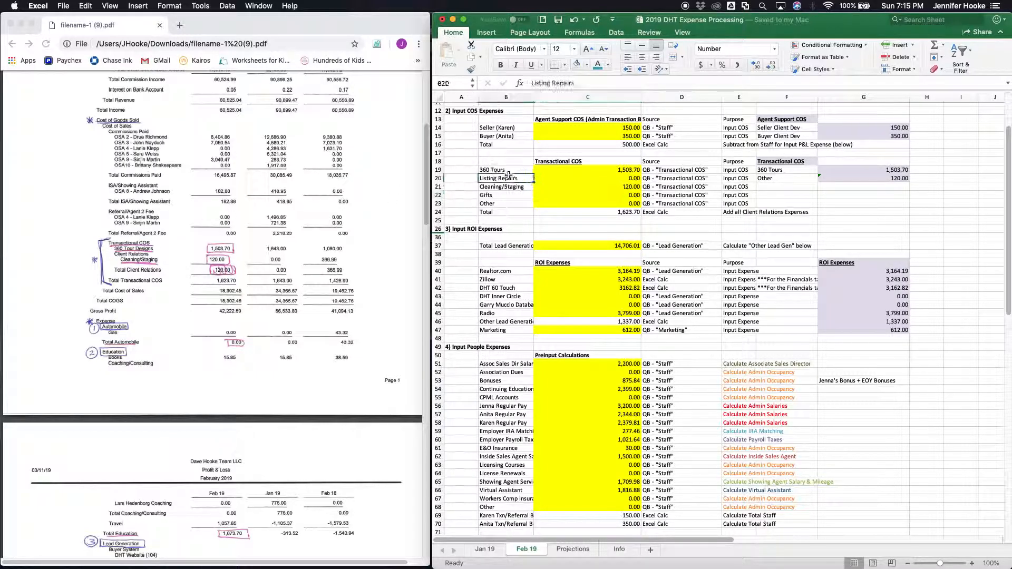
left_click(502, 196)
left_click(502, 204)
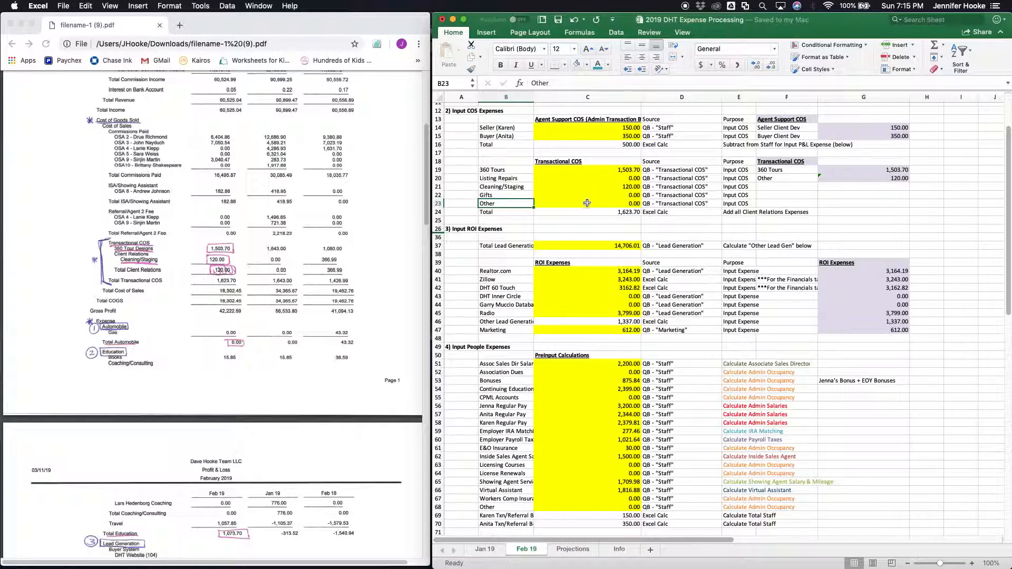
scroll(586, 203, "down", 1)
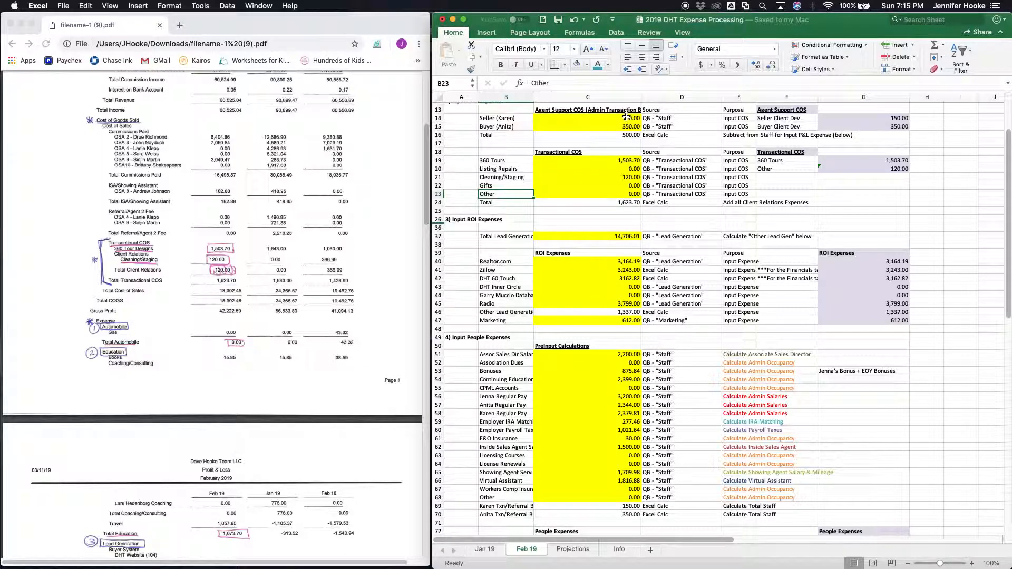
right_click(873, 118)
right_click(865, 126)
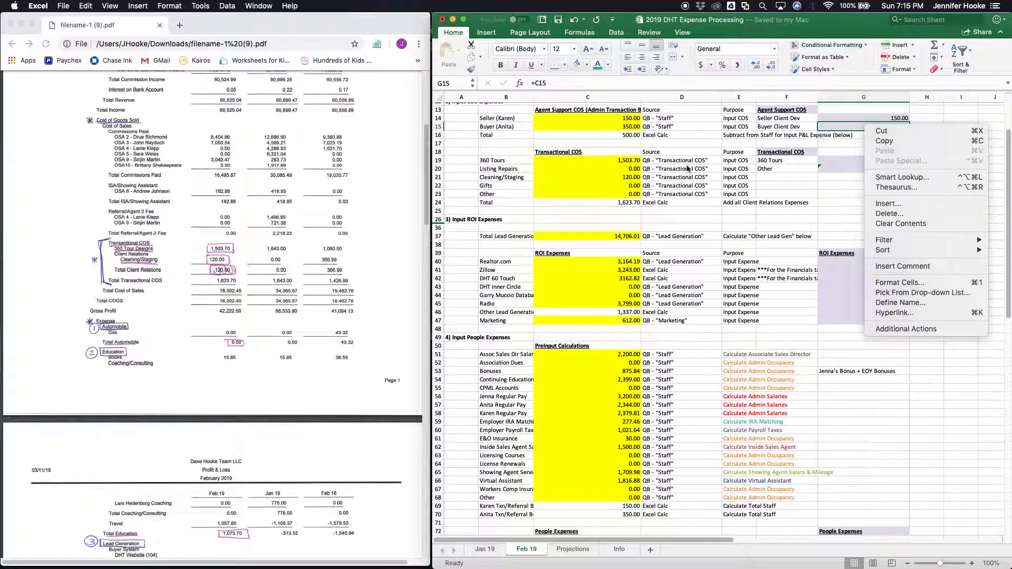
left_click(632, 161)
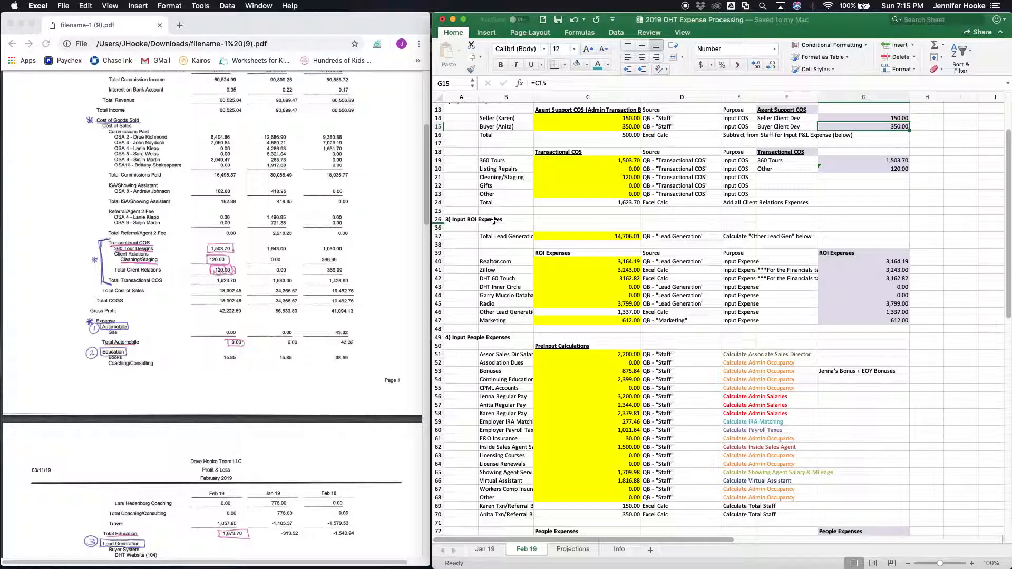
Step: Set Total Lead Generation in cell C37 to 12,917.01, from the Lead Generation section on page 2 of the PDF
left_click(558, 237)
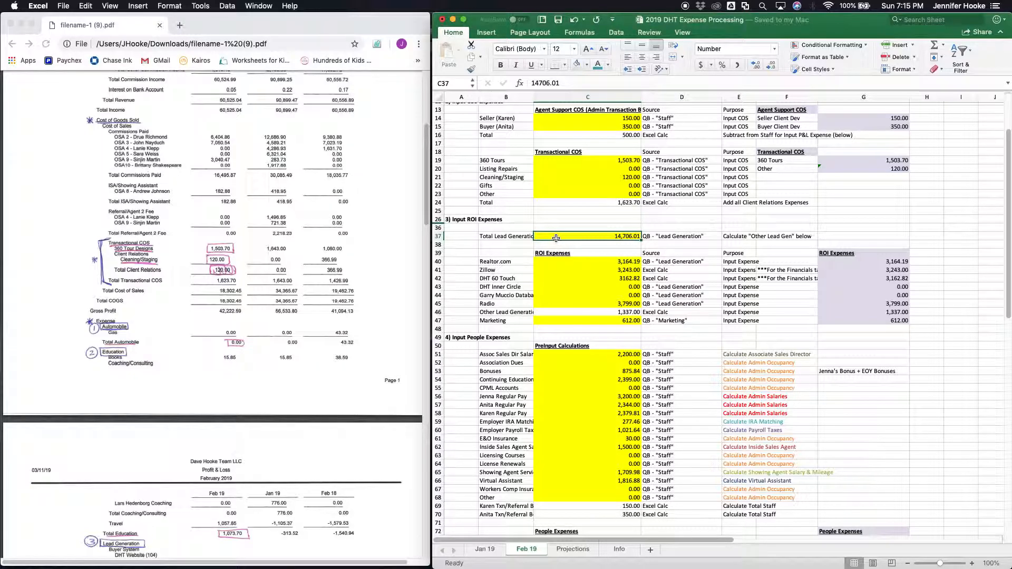
left_click(671, 236)
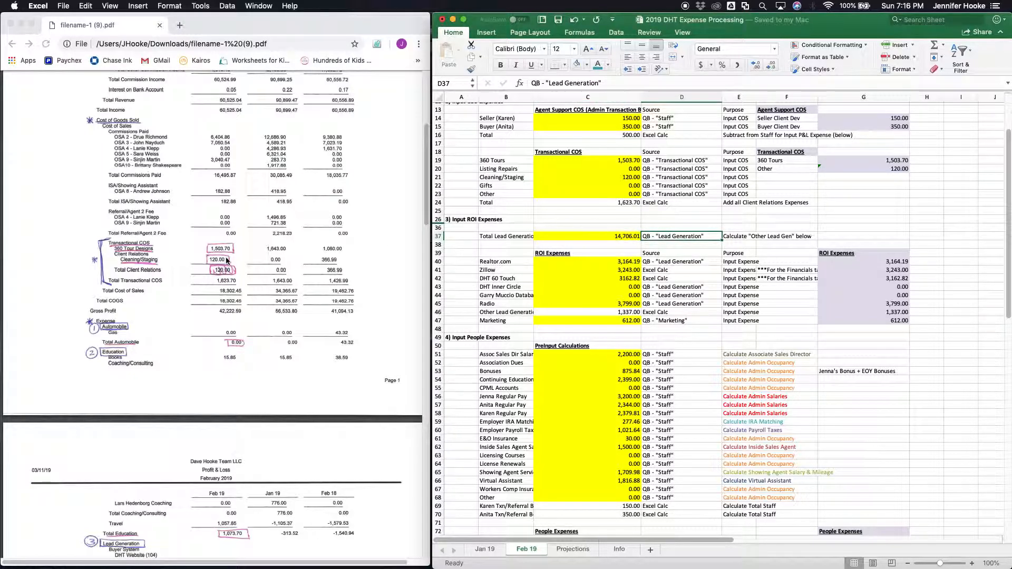
scroll(129, 355, "down", 15)
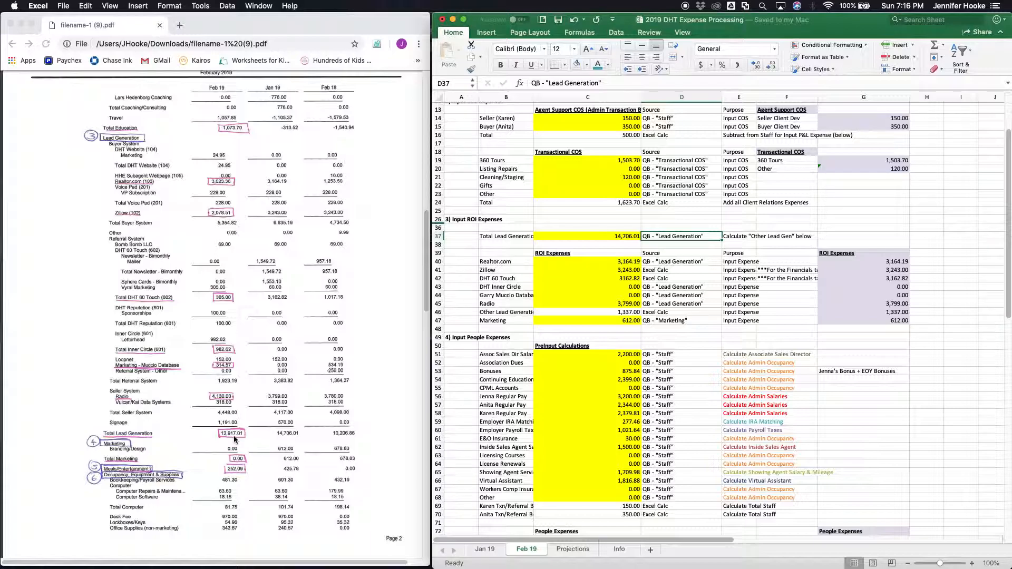
left_click(596, 235)
type("12")
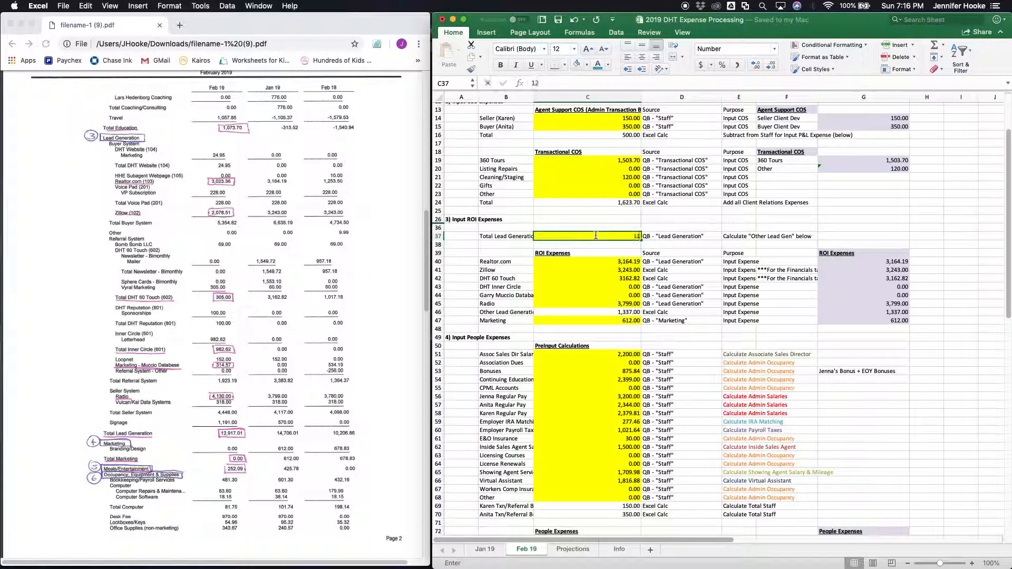
type(",917.01")
key("Return")
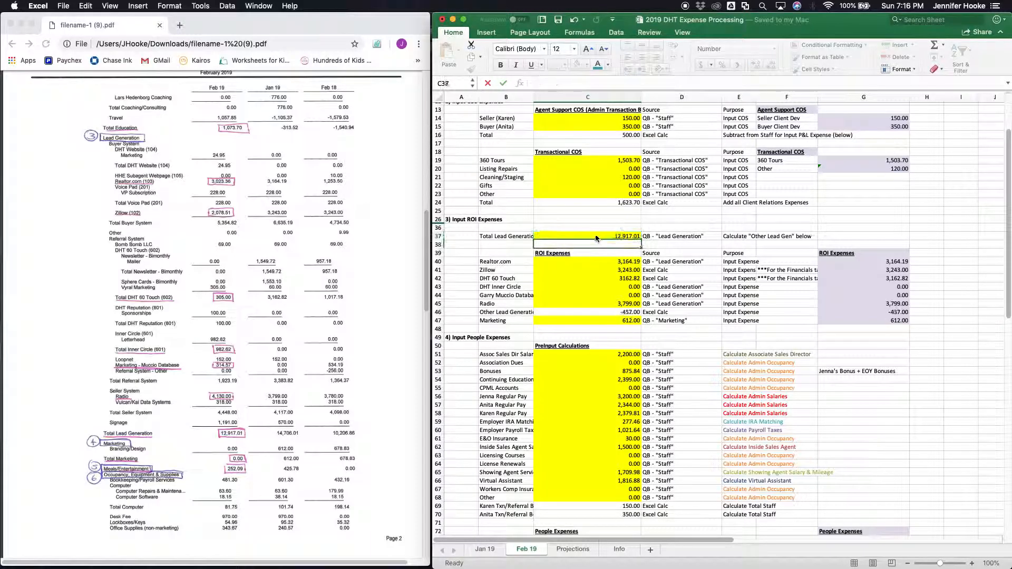
Step: Copy the Realtor.com source label QB - "Lead Generation" into the Source cells for Zillow and DHT 60 Touch
left_click(603, 264)
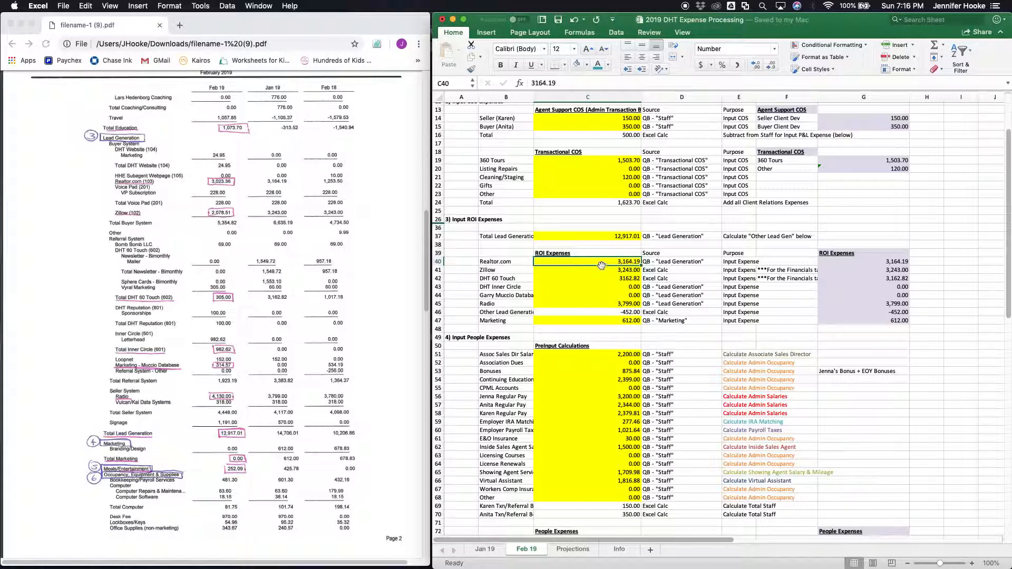
left_click(667, 263)
key("ctrl+c")
key("Down")
key("Left")
key("ctrl+v")
key("cmd+z")
key("Down")
key("Right")
key("super+v")
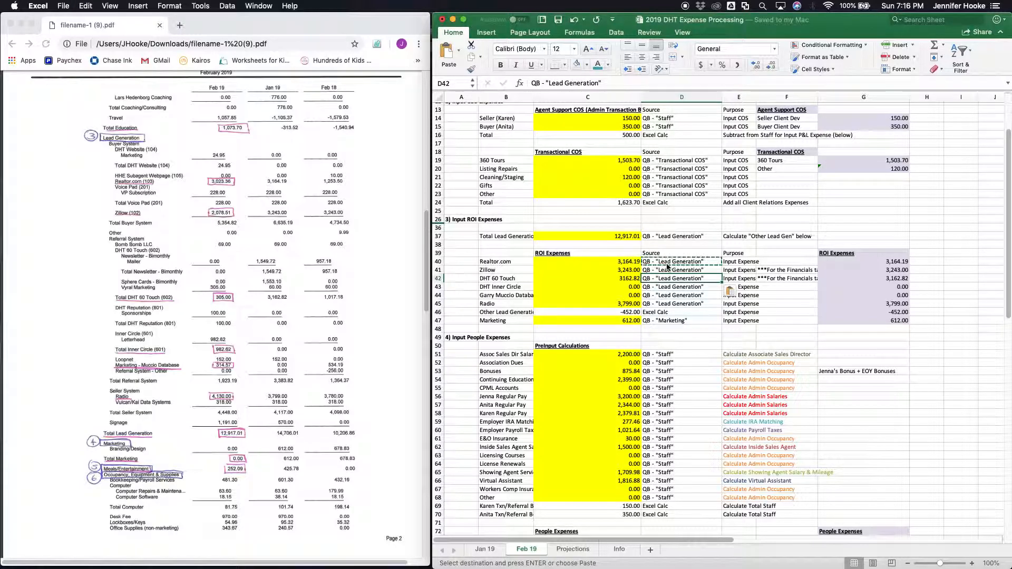
key("Escape")
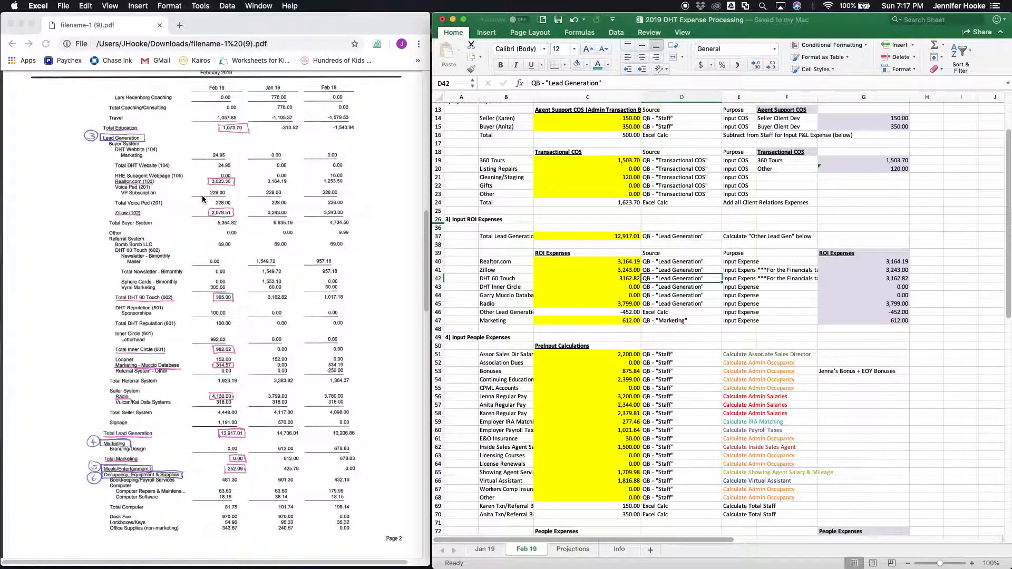
Step: Compare the ROI Expenses items, from Realtor.com to Other Lead Generation, with the Lead Generation section on page 2 of the Profit & Loss PDF
scroll(202, 195, "up", 2)
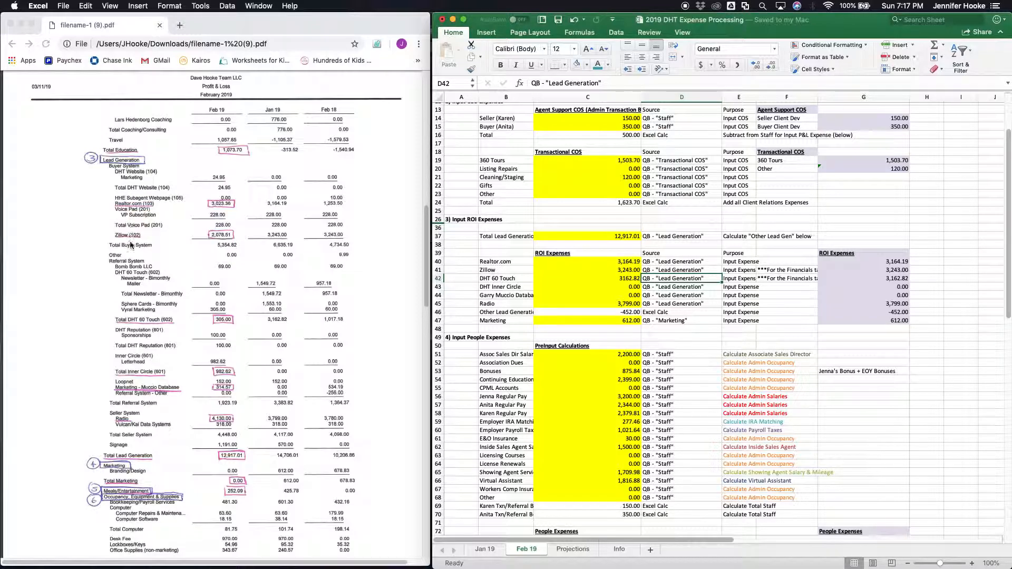
left_click(510, 263)
left_click(509, 271)
left_click(509, 278)
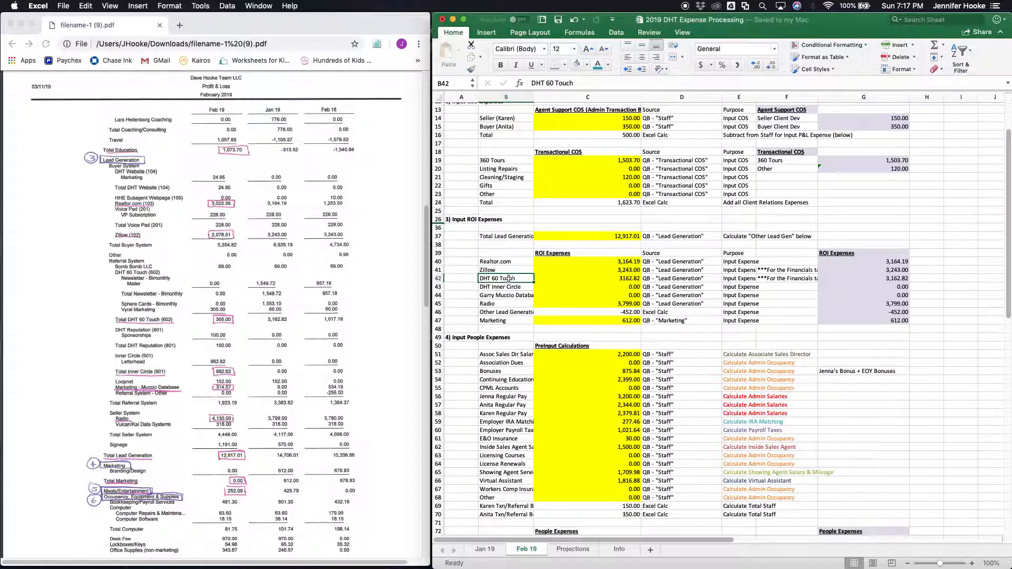
left_click(509, 286)
left_click(508, 295)
left_click(508, 303)
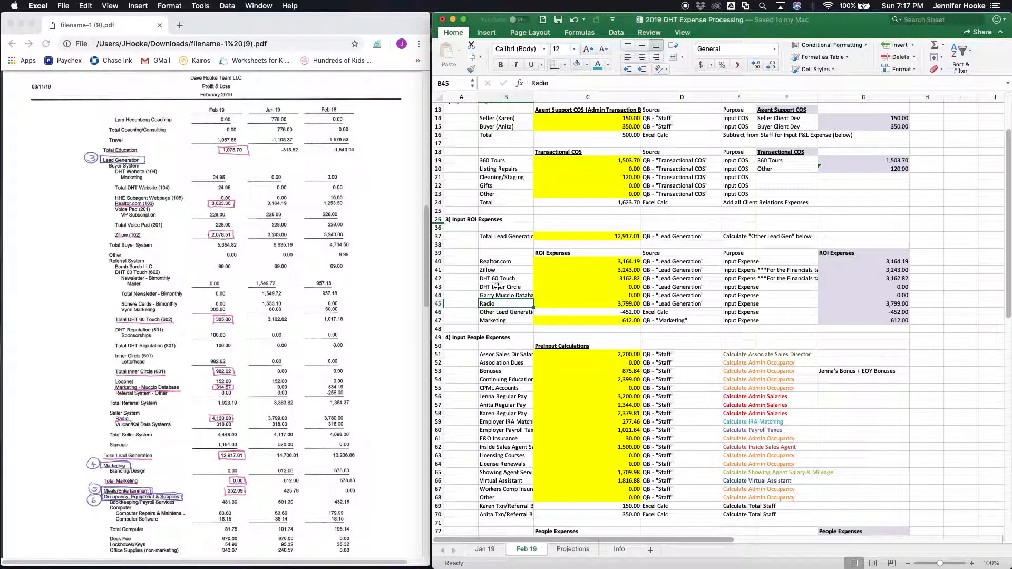
scroll(499, 288, "down", 1)
left_click(505, 312)
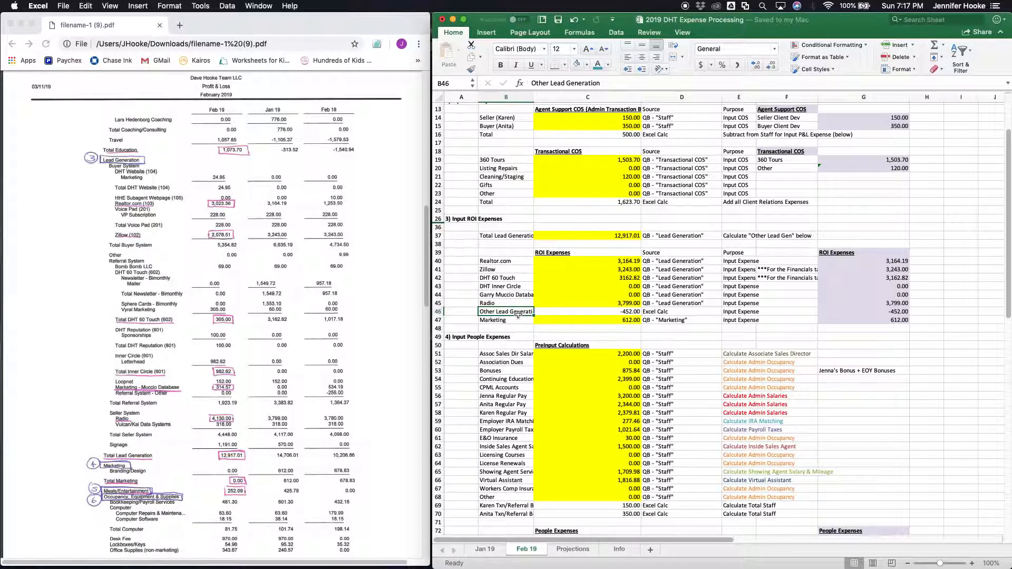
Step: Set Realtor.com to 3,023.36 and Zillow to 2,078.51 in ROI Expenses, from the PDF's Lead Generation section for Feb 19
left_click(548, 260)
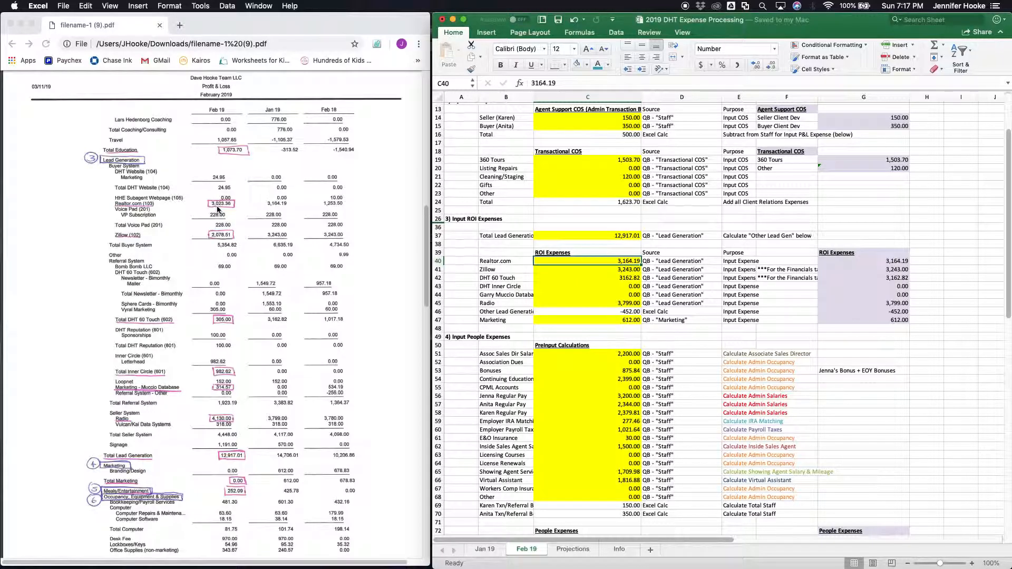
scroll(580, 293, "up", 1)
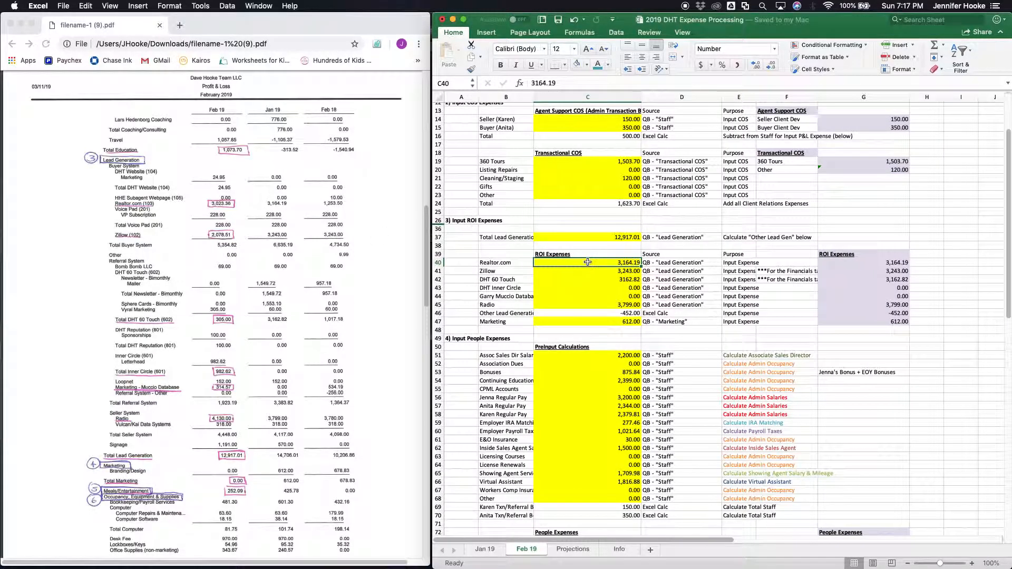
type("3023.36")
key("Return")
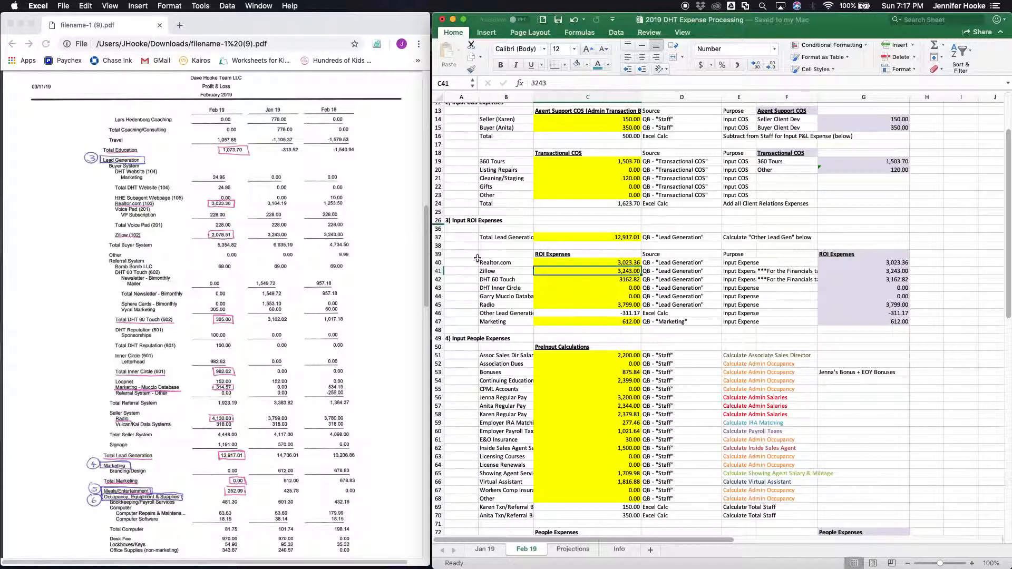
type("2,0")
type("78.51")
key("Return")
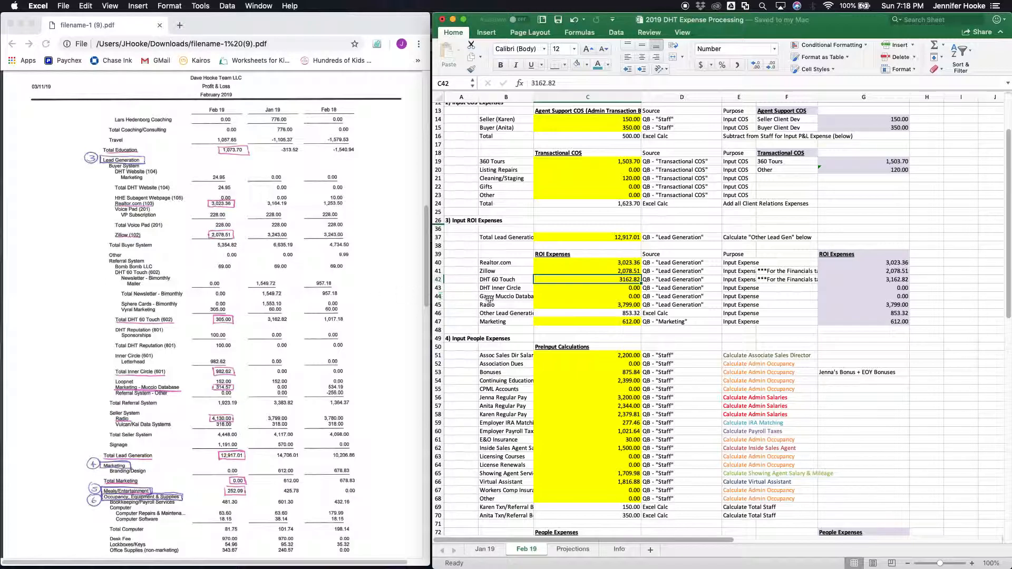
Step: Set DHT 60 Touch to 305.00 and DHT Inner Circle to 982.62 in the ROI Expenses column
type("205")
key("ctrl+Return")
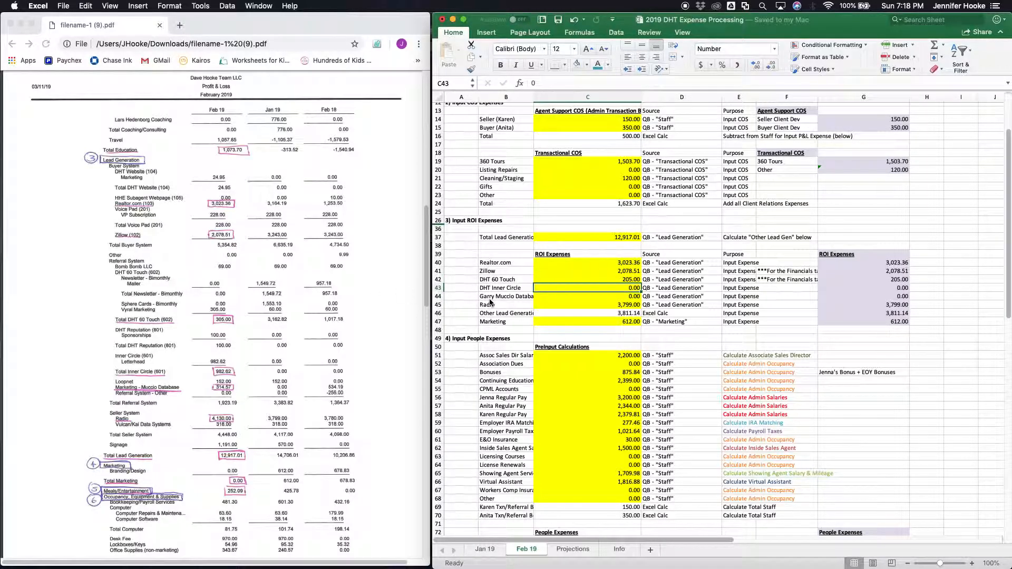
type("305")
key("Return")
type("982.62")
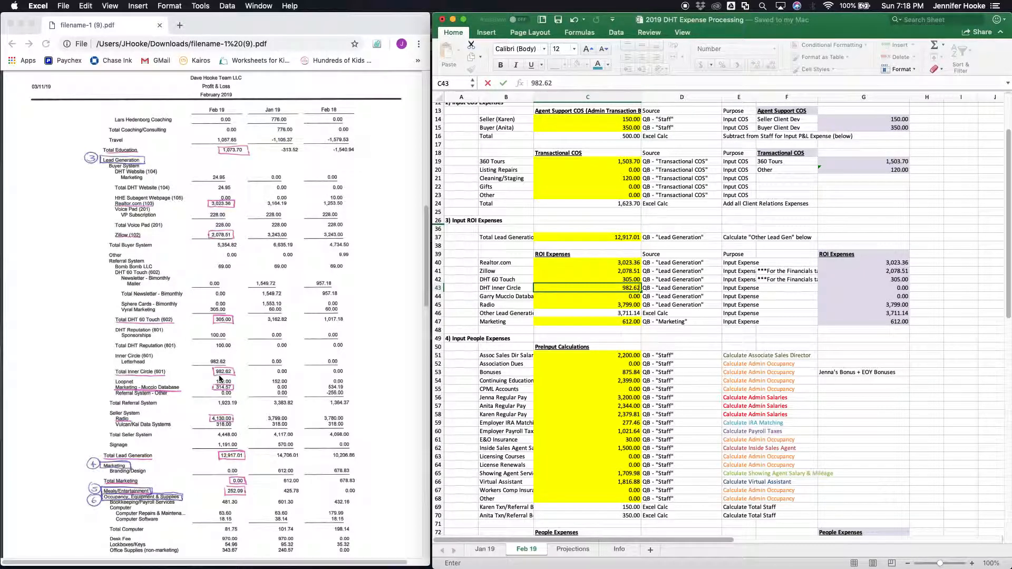
key("Return")
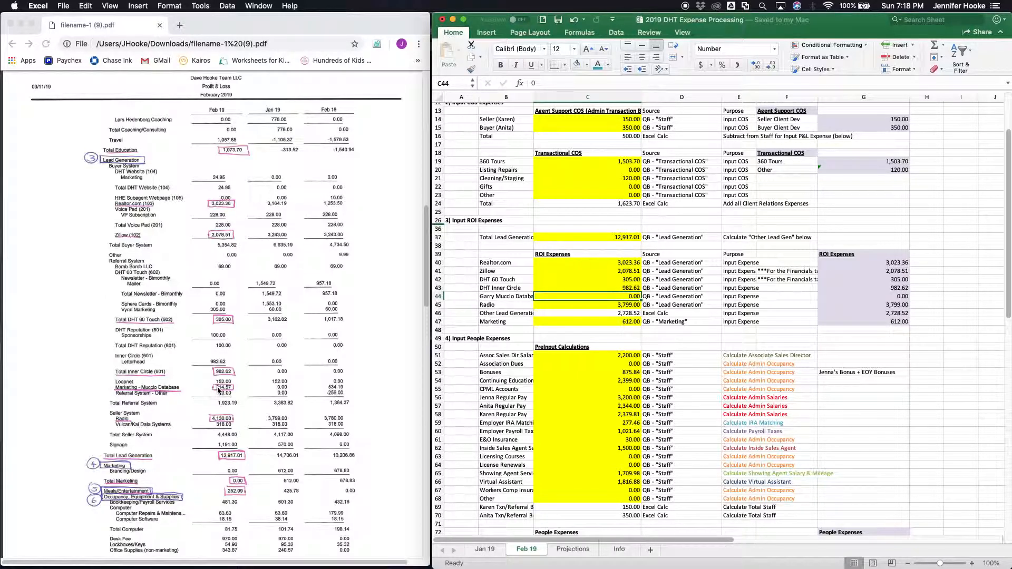
Step: Set the database marketing expense in C44 to 314.57 and Radio in C45 to 4,130.00
type("314.57")
key("Return")
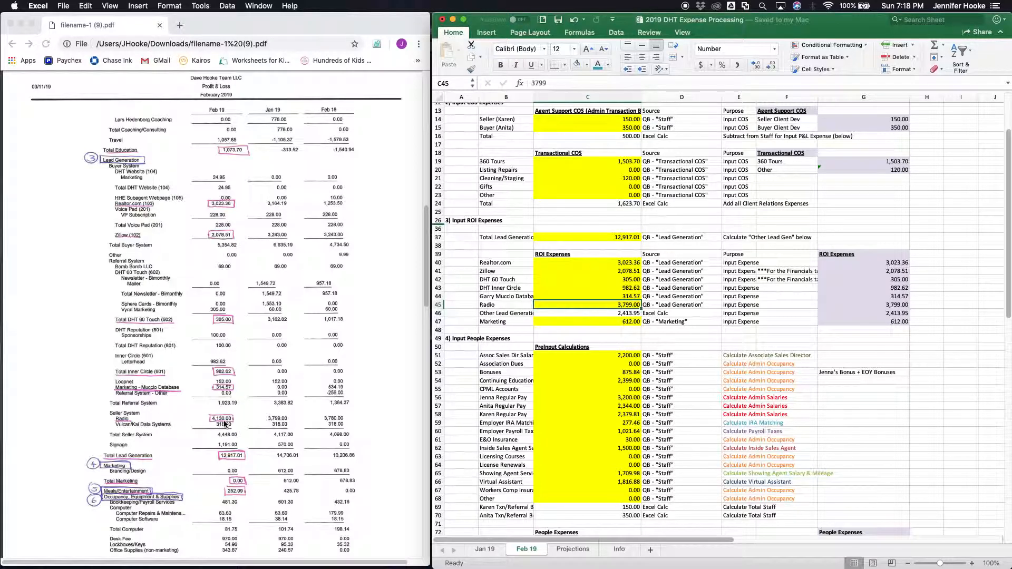
type("4130")
key("Return")
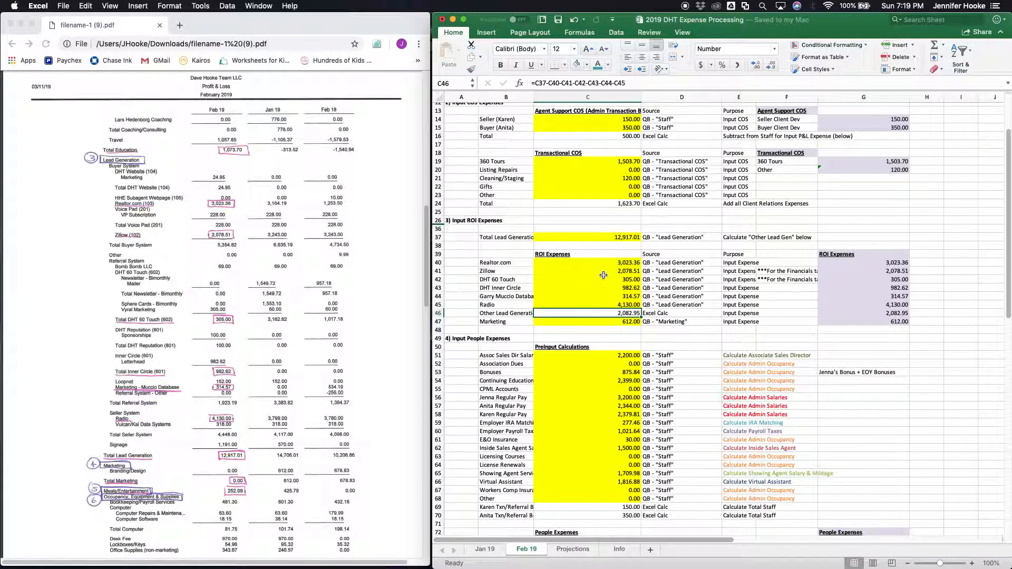
Step: Compare the Associate Sales Director salary in C51 with the Staff section on page 3 of the Profit & Loss PDF
scroll(604, 327, "down", 5)
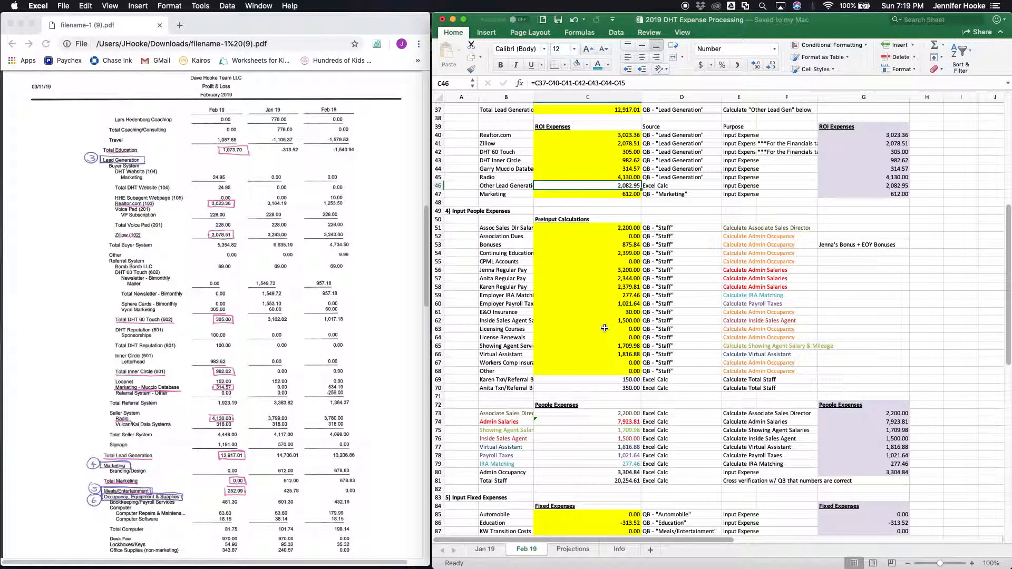
left_click(592, 228)
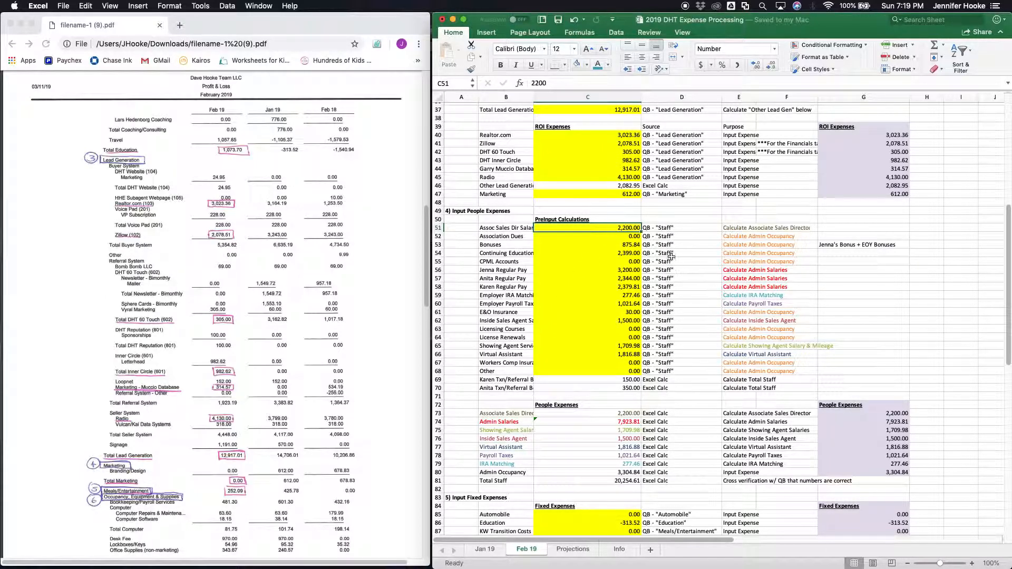
scroll(212, 351, "down", 10)
scroll(212, 352, "down", 4)
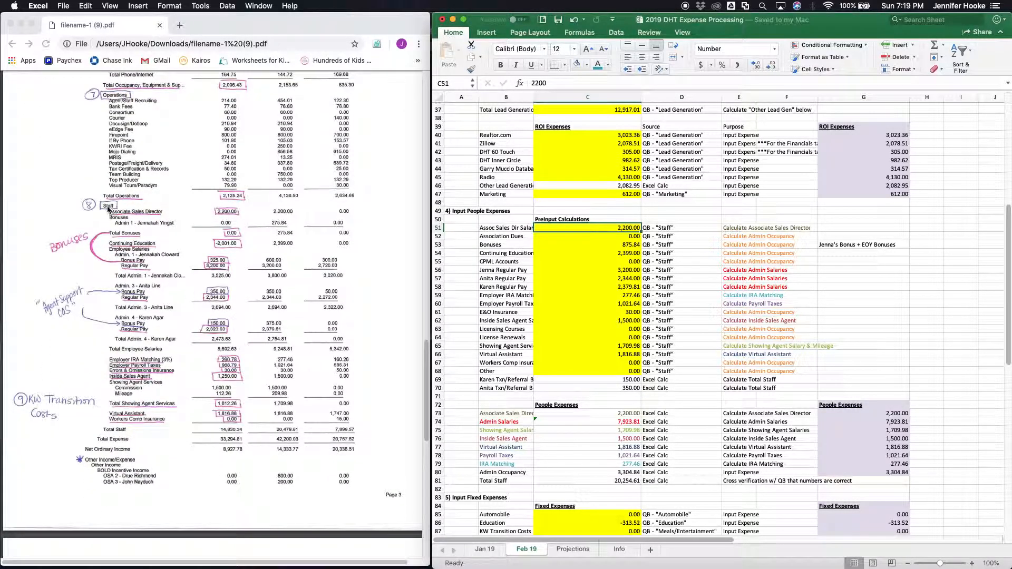
scroll(126, 290, "down", 1)
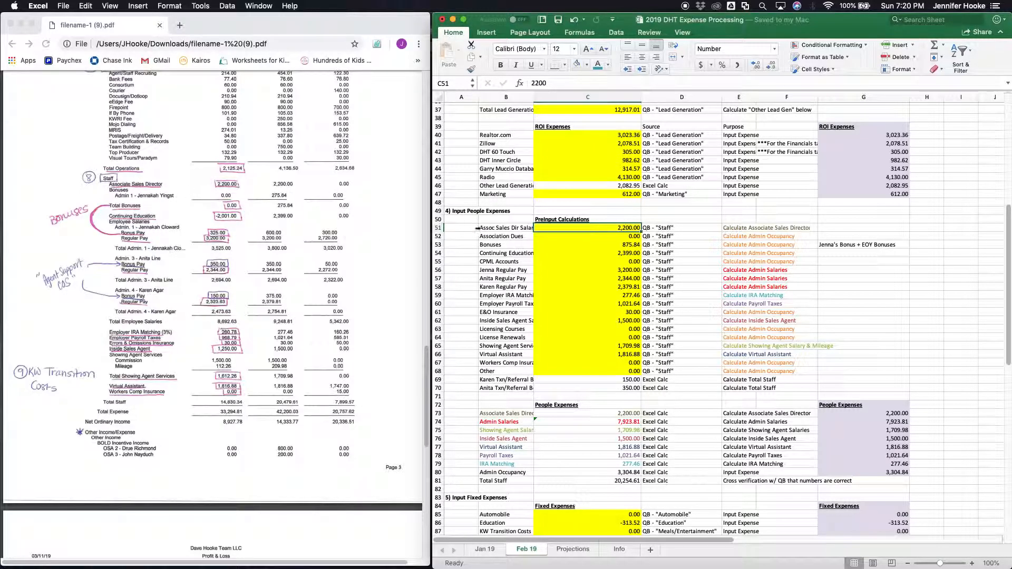
Step: Set Bonuses in C53 to 325.00 and Continuing Education in C54 to -2,001.00, from the PDF's Staff section
left_click(502, 244)
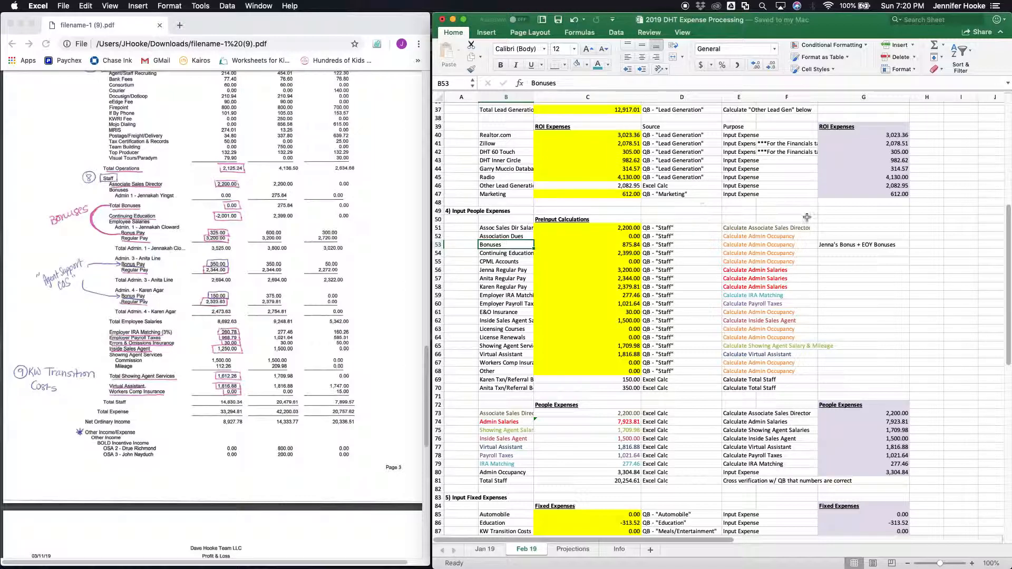
left_click(836, 245)
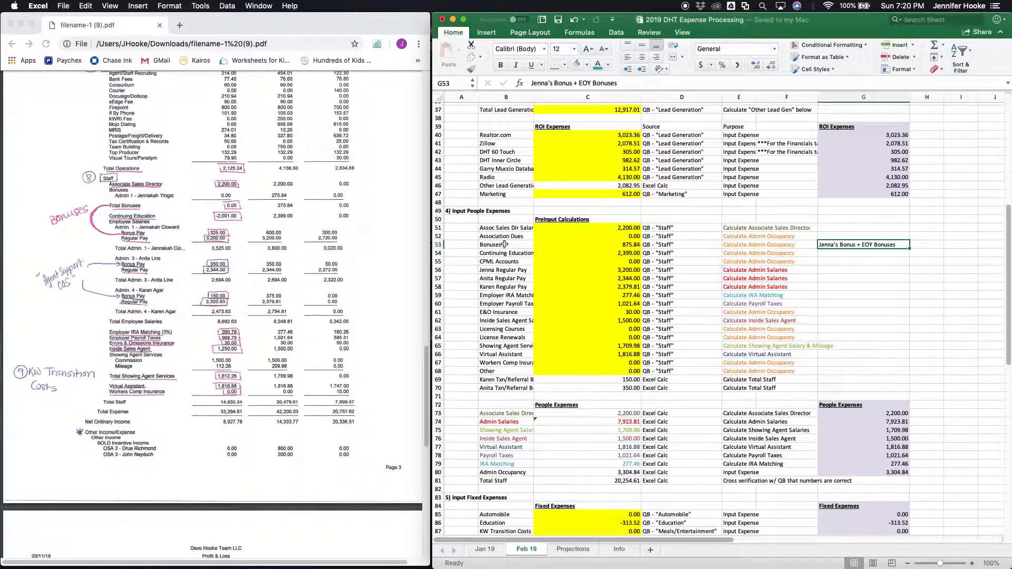
left_click(504, 245)
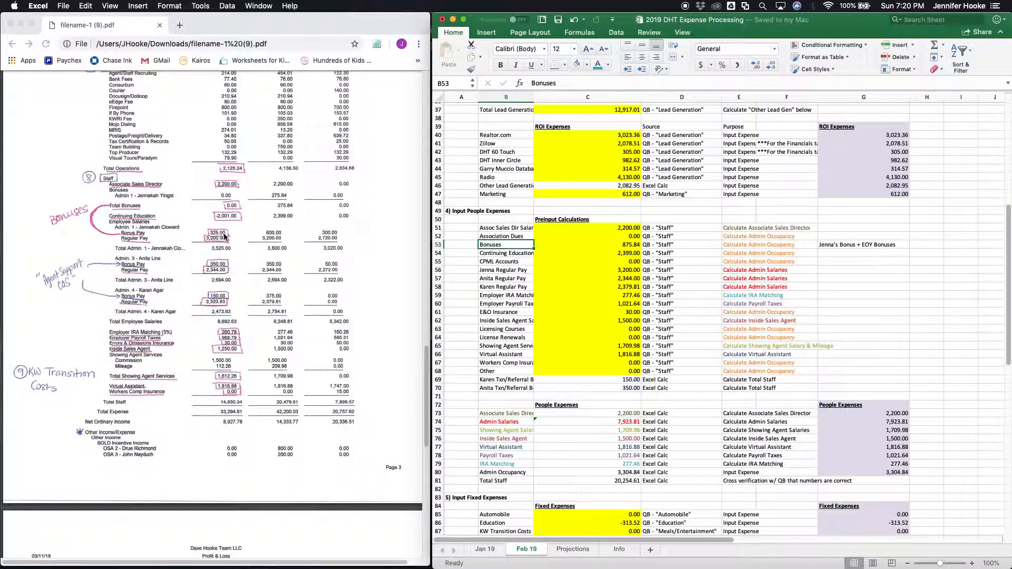
left_click(276, 236)
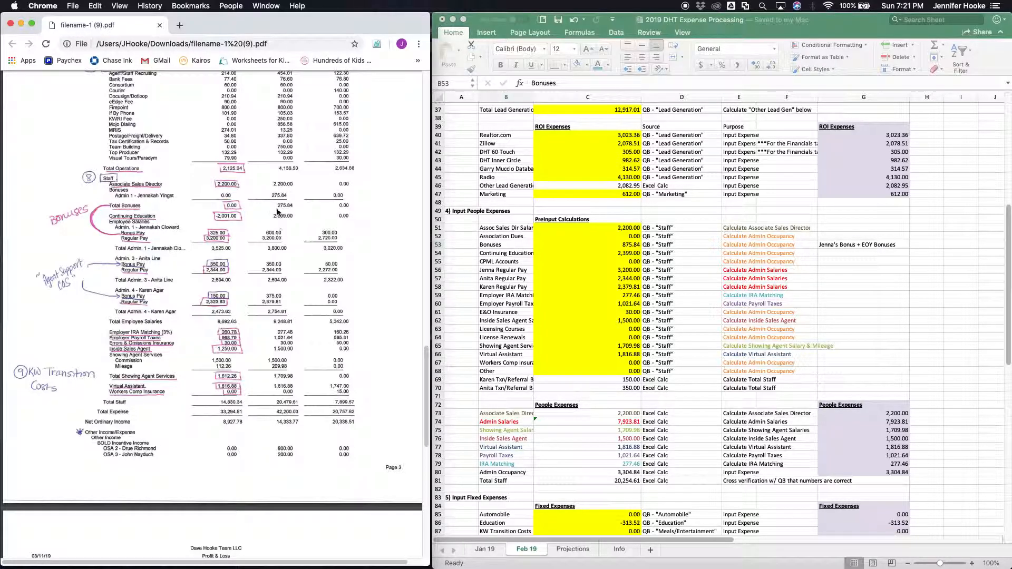
left_click(598, 247)
left_click(597, 246)
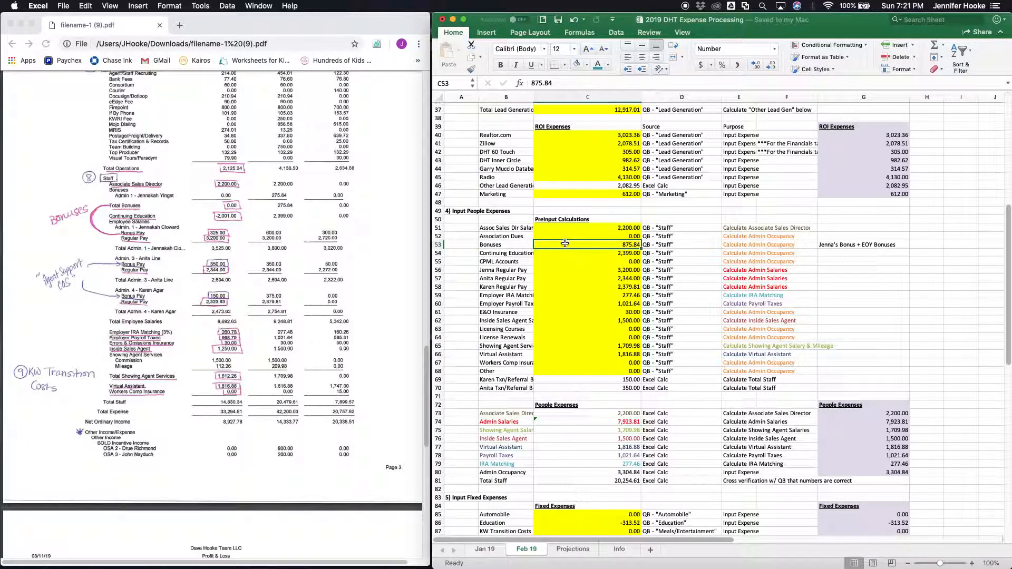
type("325")
key("Return")
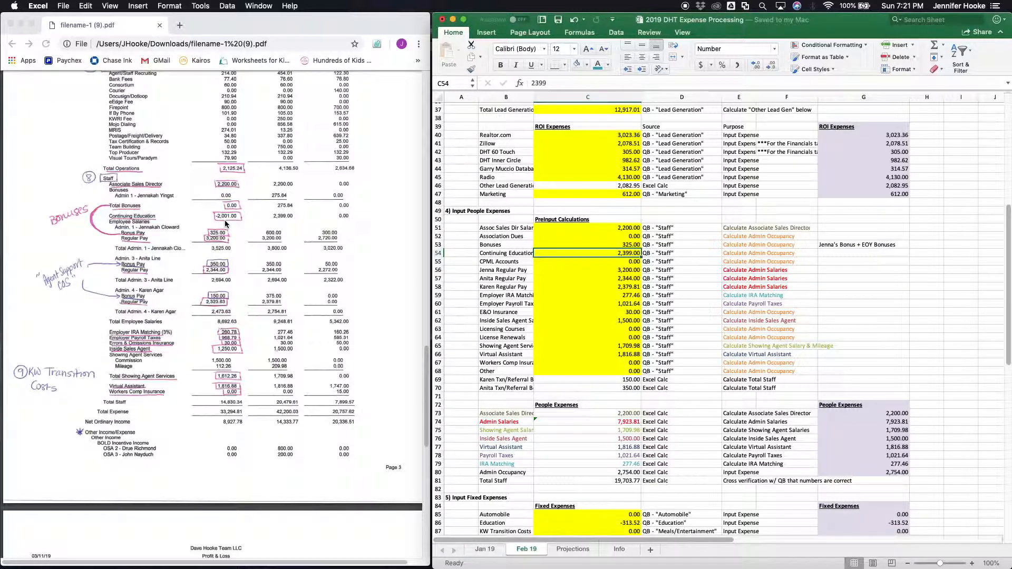
type("-2001.0")
key("Return")
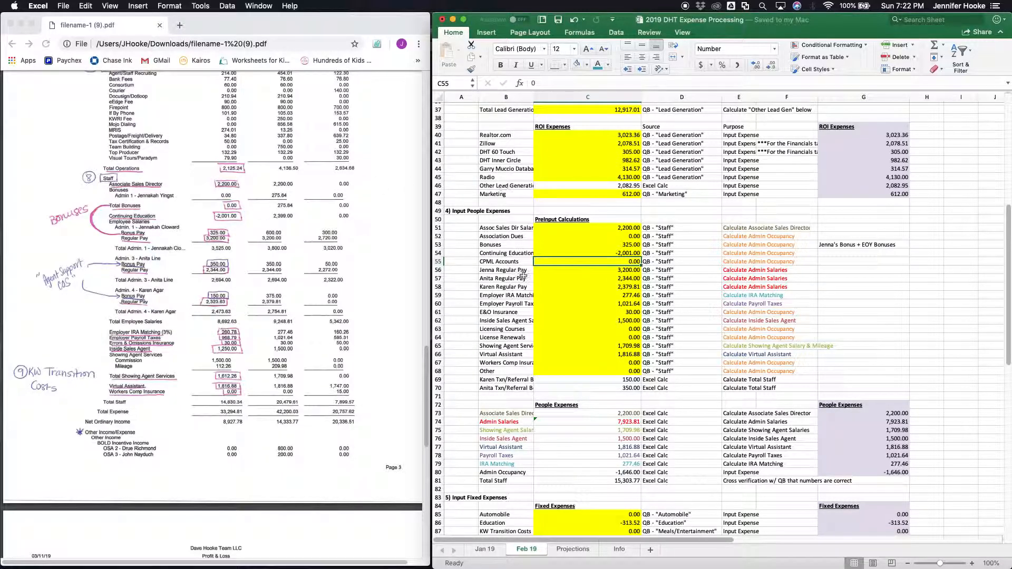
Step: Check the three Regular Pay rows against the PDF's Staff section and set the last one, C58, to 2,323.63
left_click(553, 271)
left_click(553, 287)
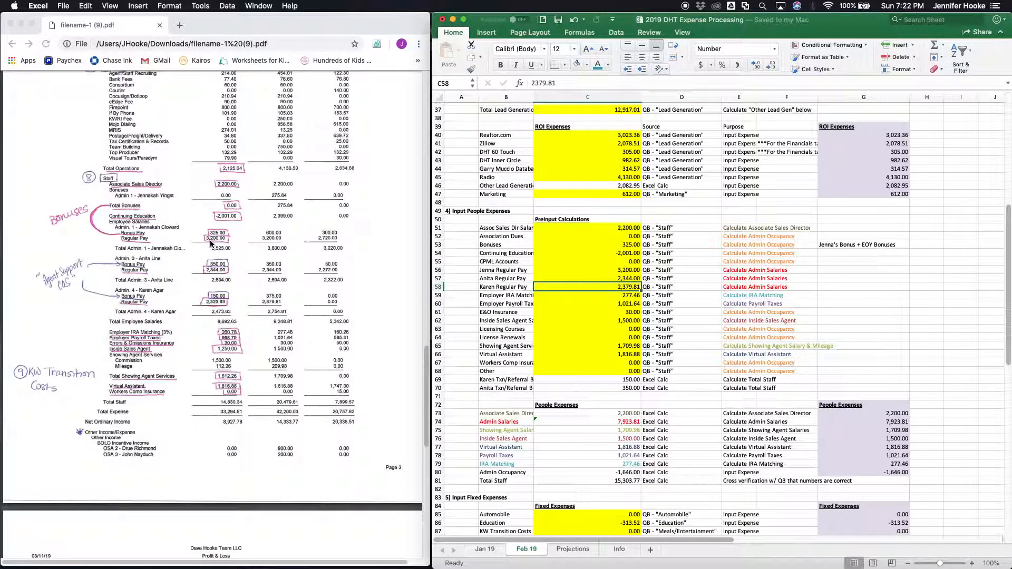
left_click(593, 269)
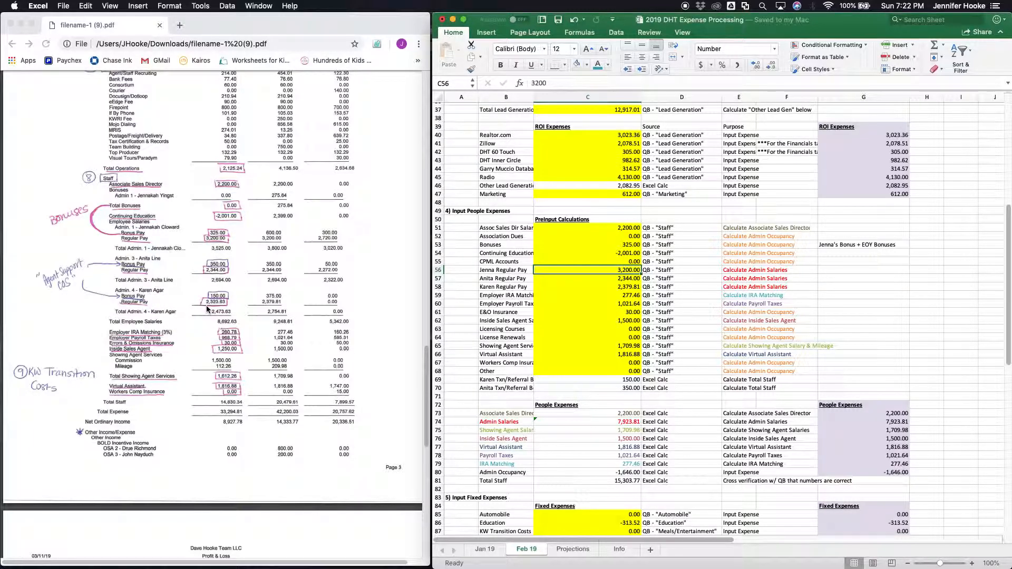
left_click(609, 288)
type("2,323.63")
key("Return")
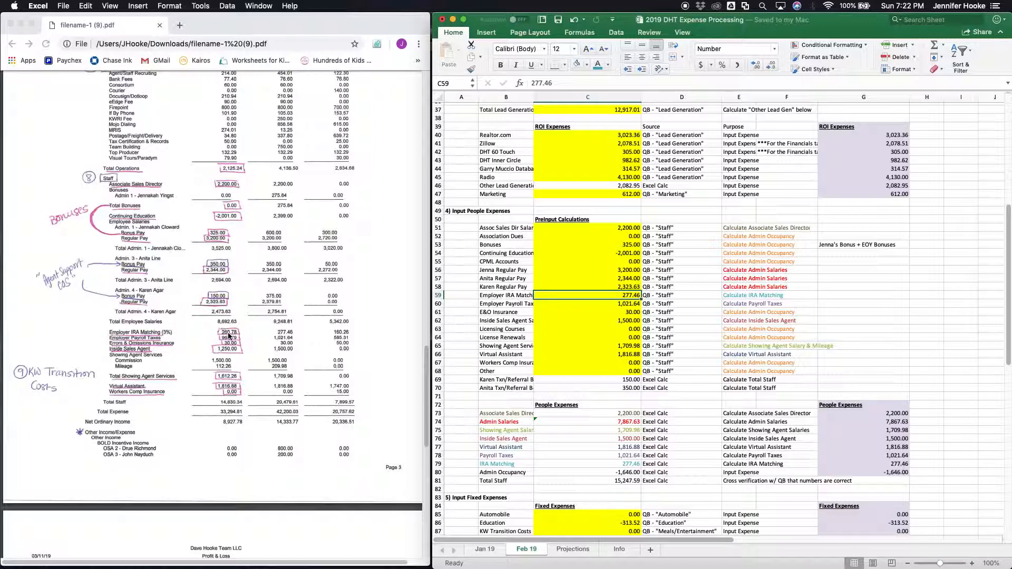
Step: Set Employer IRA Matching to 260.78 and Employer Payroll Taxes to 968.79 in the PreInput Calculations
type("260.78")
key("Return")
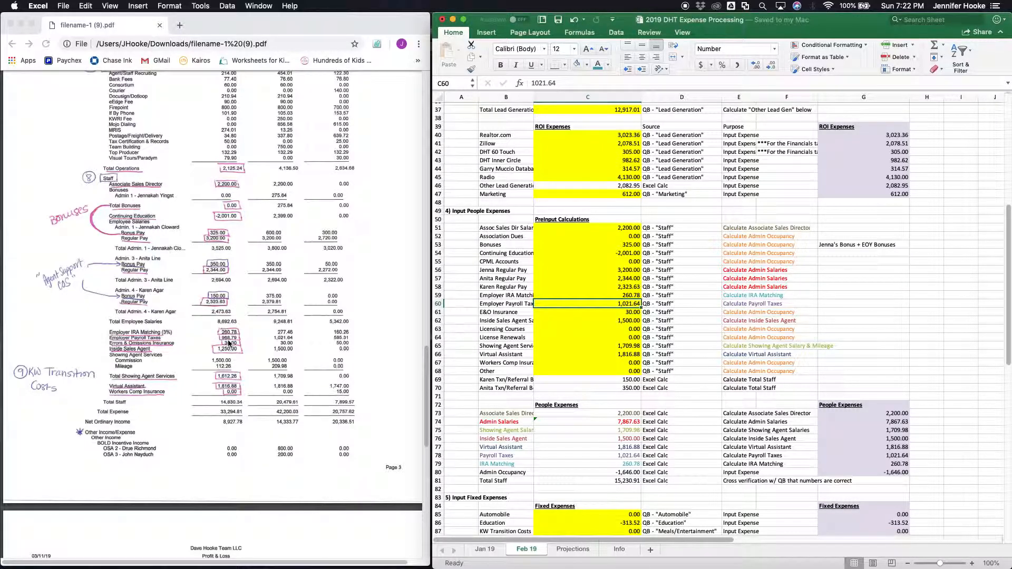
type("968.79")
key("Return")
Step: Set E&O Insurance to 30 and the Inside Sales Agent amount to 1,250 in the PreInput Calculations
type("30.")
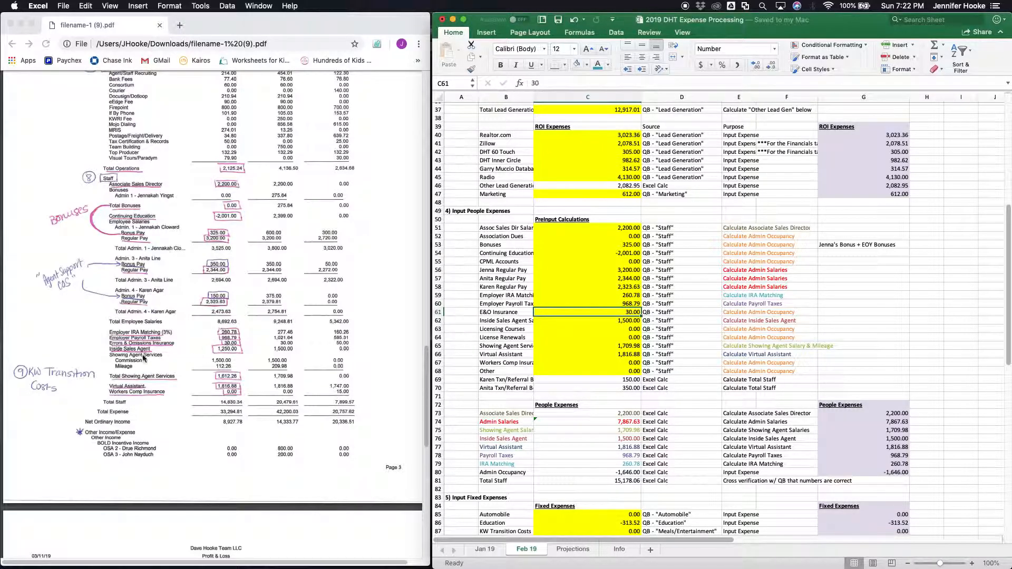
key("Return")
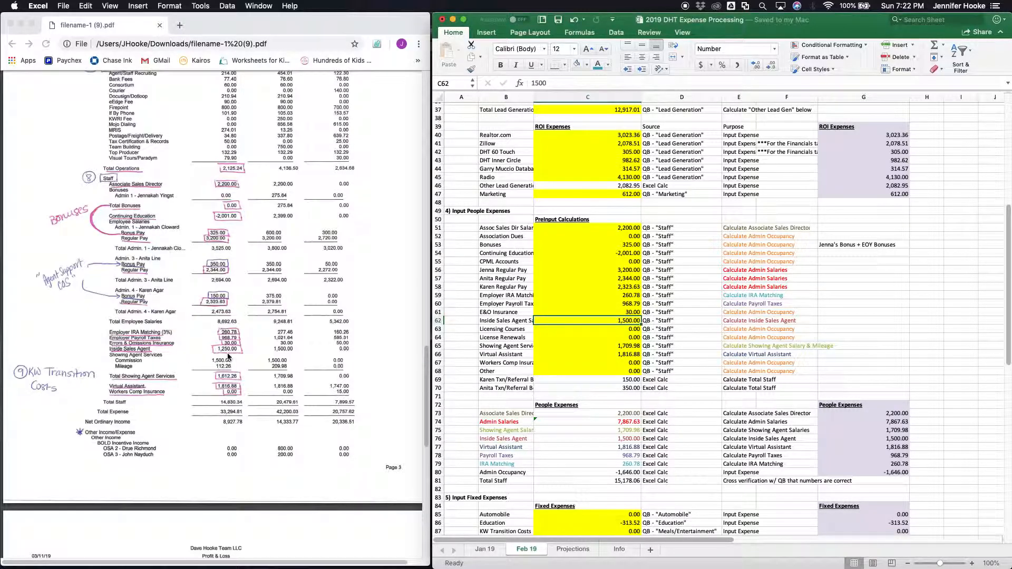
type("1250")
key("Return")
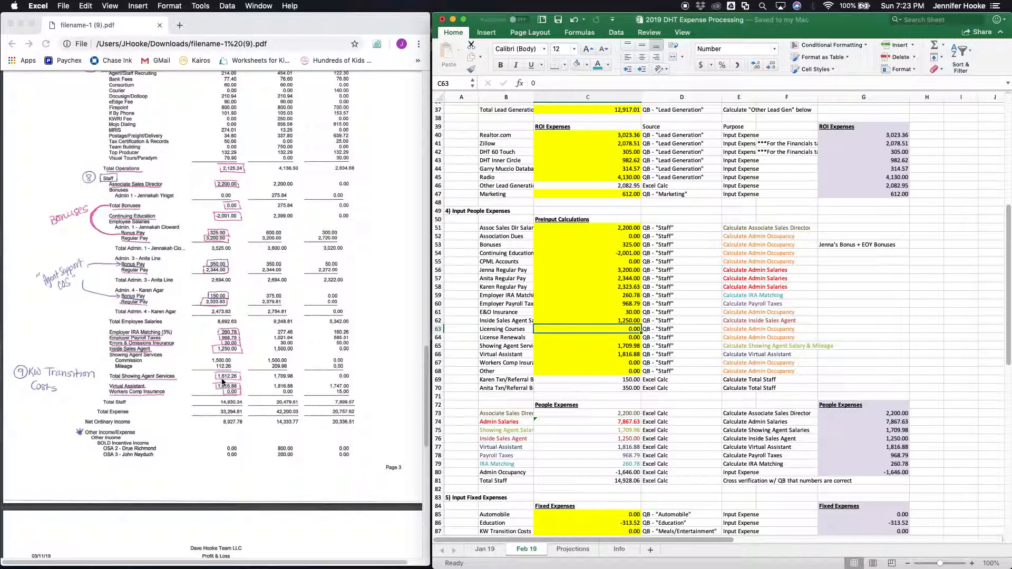
Step: Set Showing Agent Services in C65 to 1,612.26, and check Virtual Assistant and Workers Comp Insurance against the PDF
left_click(601, 346)
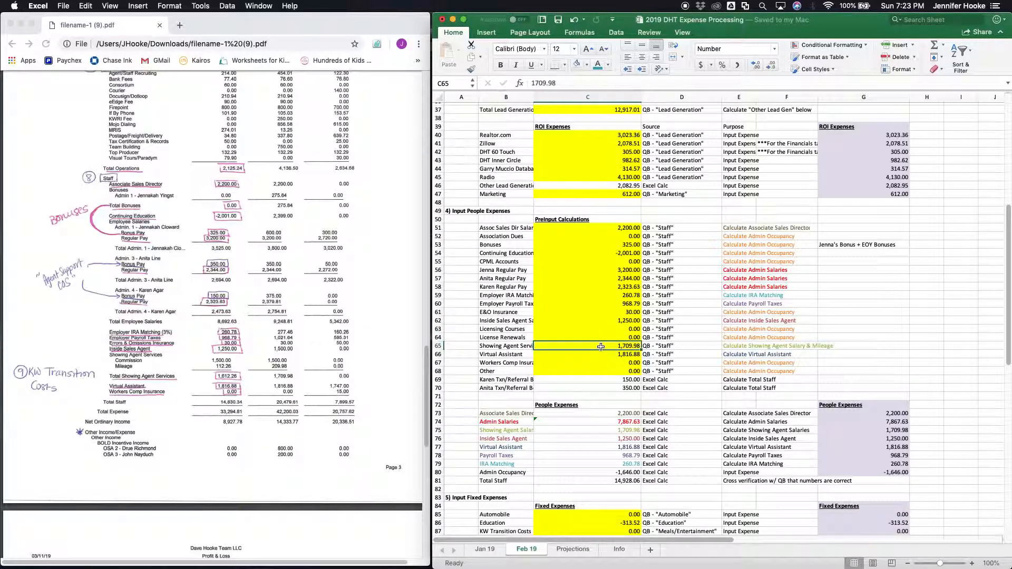
type("1,612.26")
key("Return")
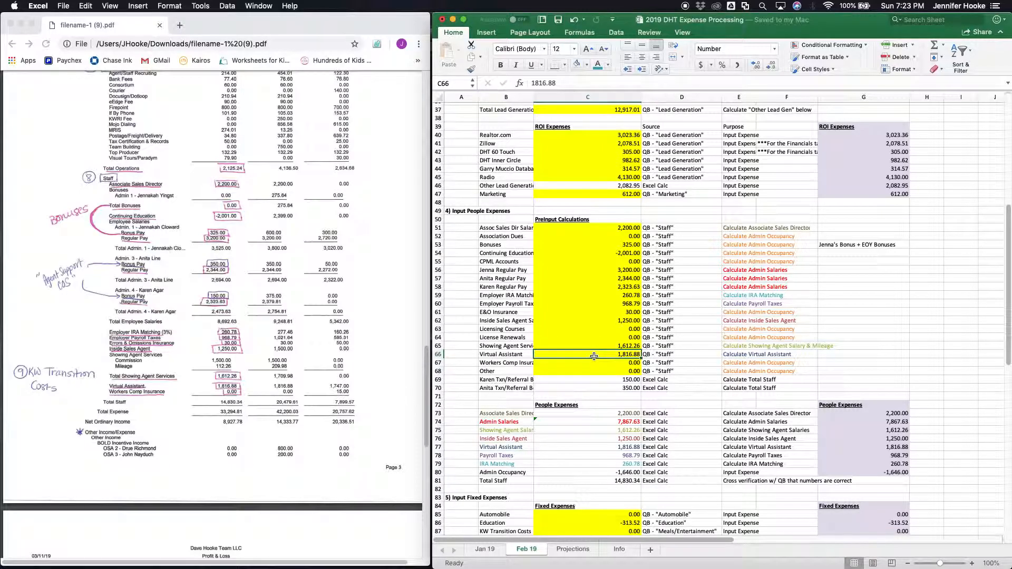
key("Return")
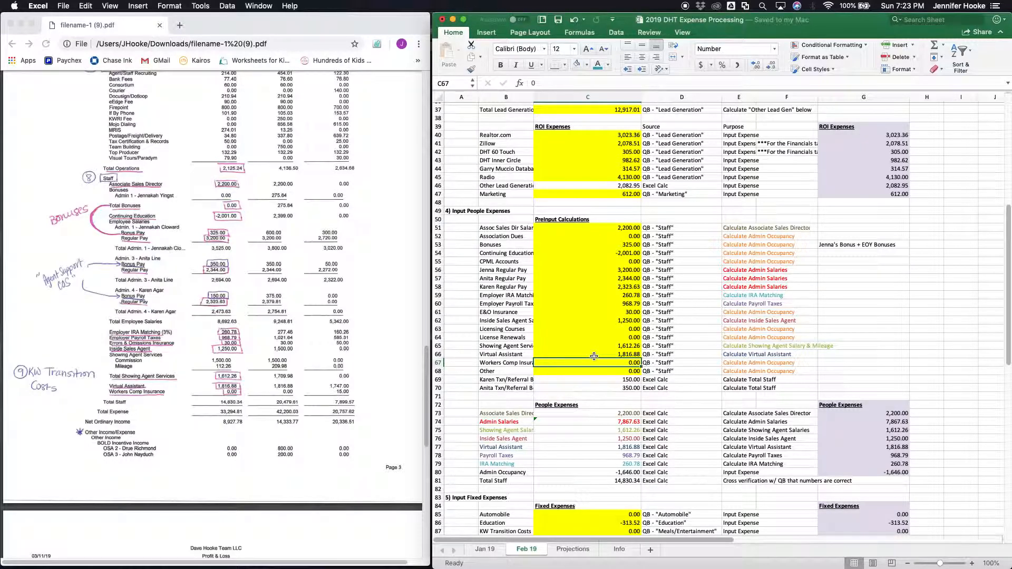
key("Return")
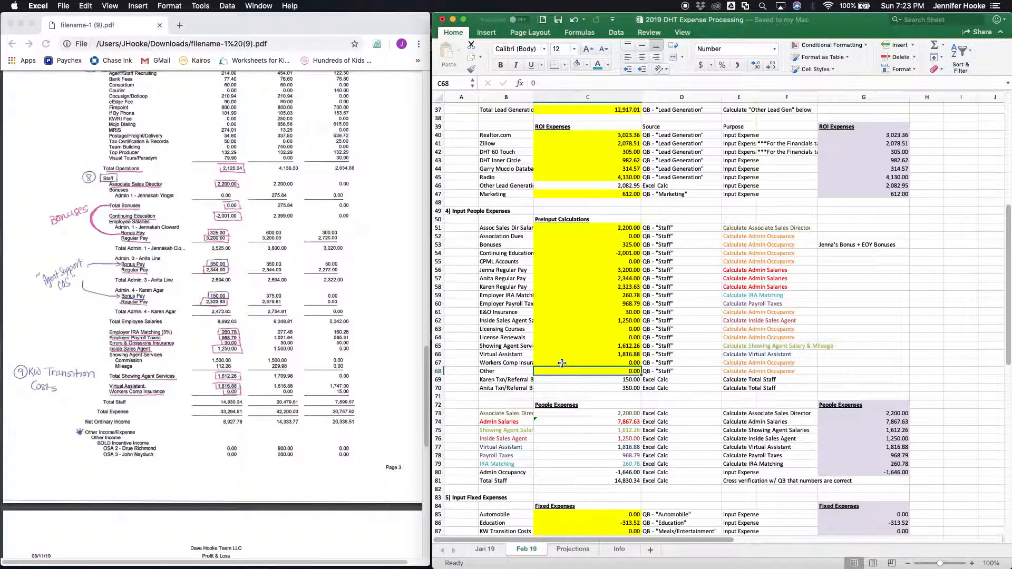
Step: Review the linked bonus rows and compare the Total Staff calculation in C81 with Total Staff in the PDF
left_click(563, 387)
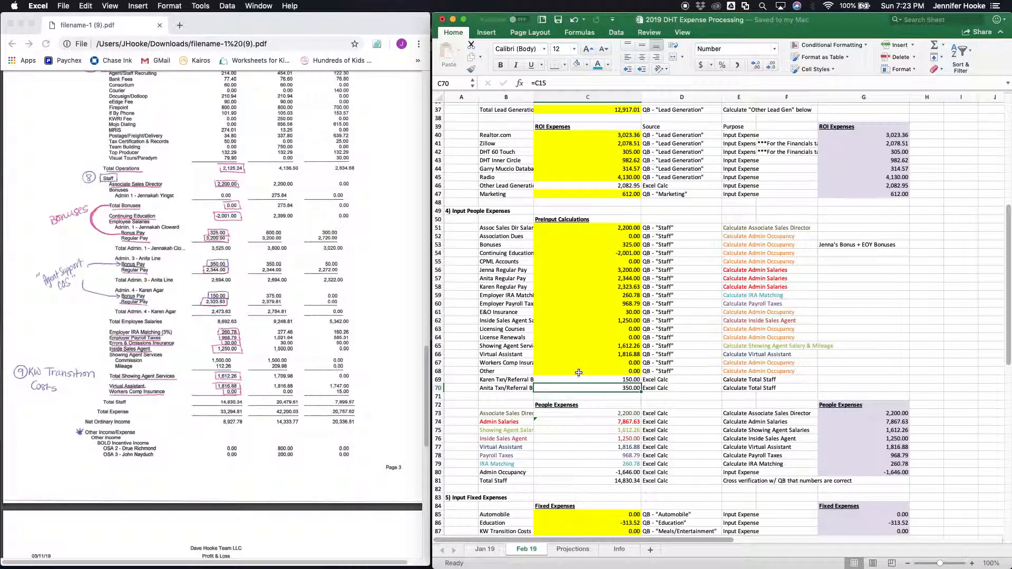
scroll(579, 373, "down", 5)
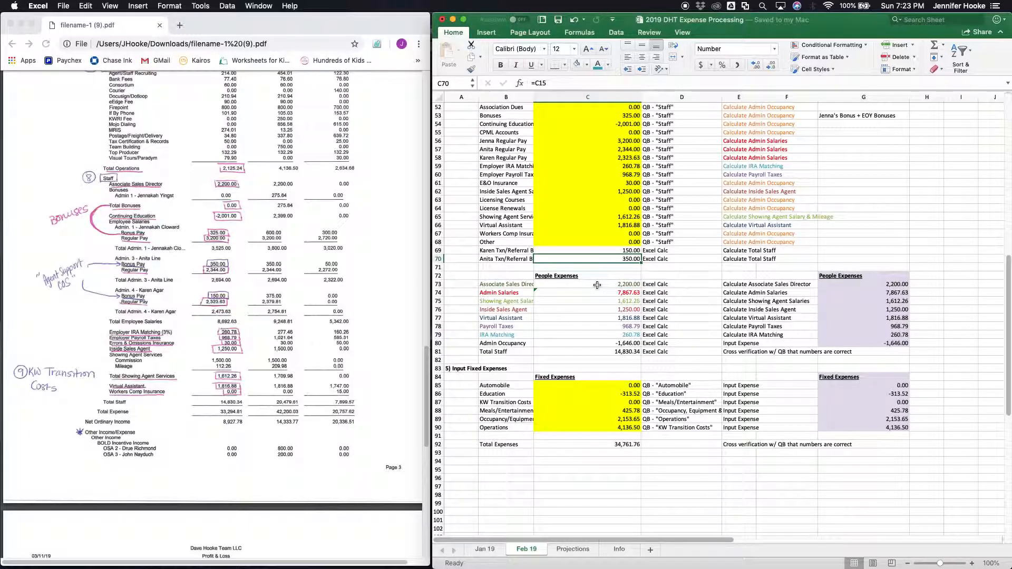
left_click(596, 353)
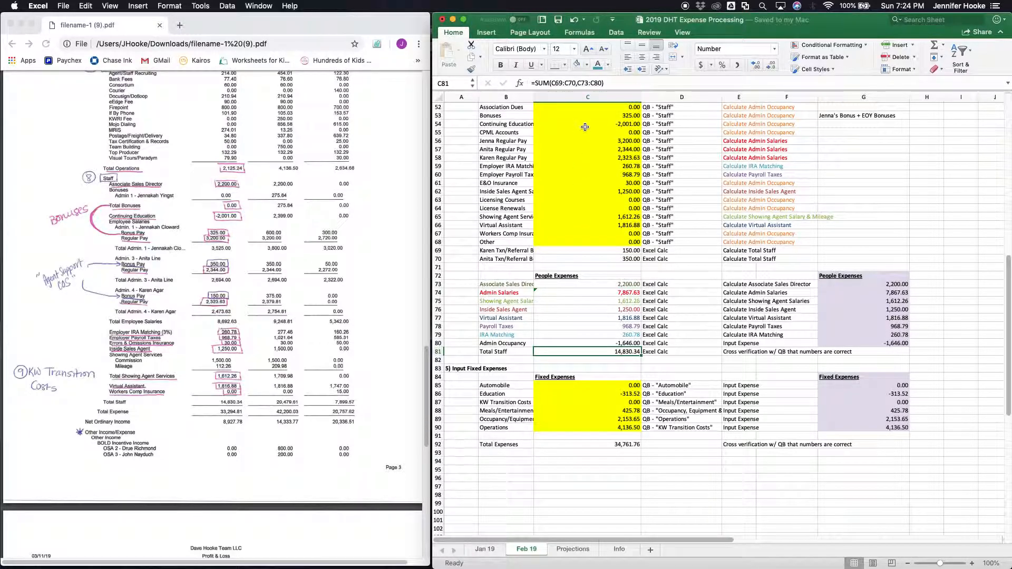
scroll(577, 179, "up", 3)
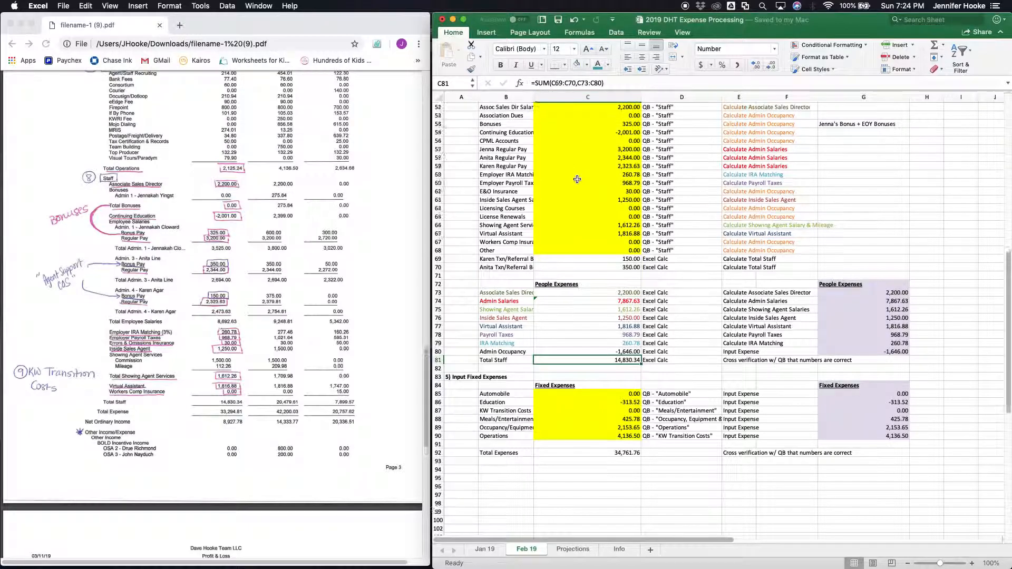
Step: Review the People Expenses summary, and check Automobile in C85 against Total Automobile in the Profit & Loss PDF
scroll(577, 180, "down", 2)
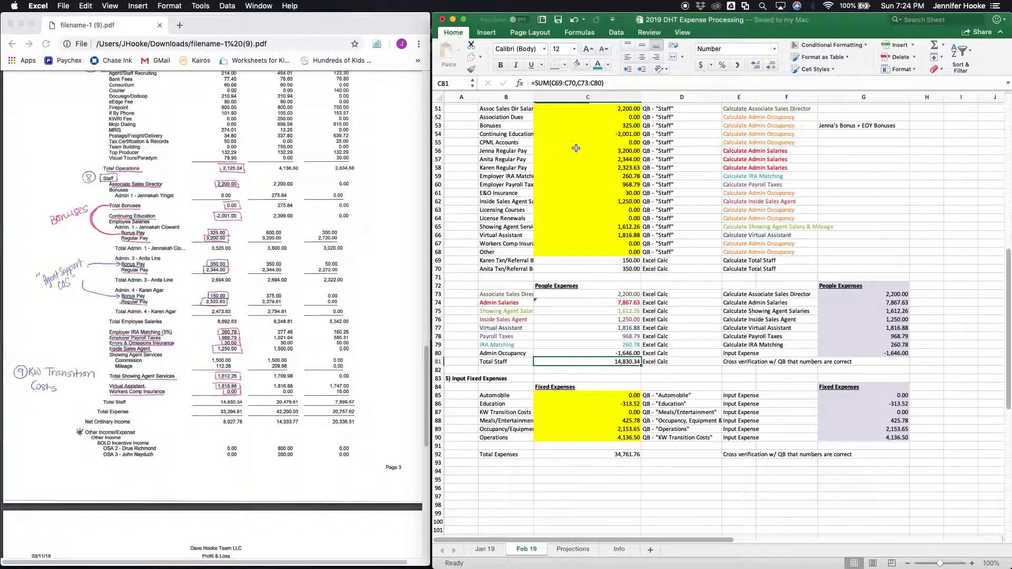
scroll(627, 293, "right", 1)
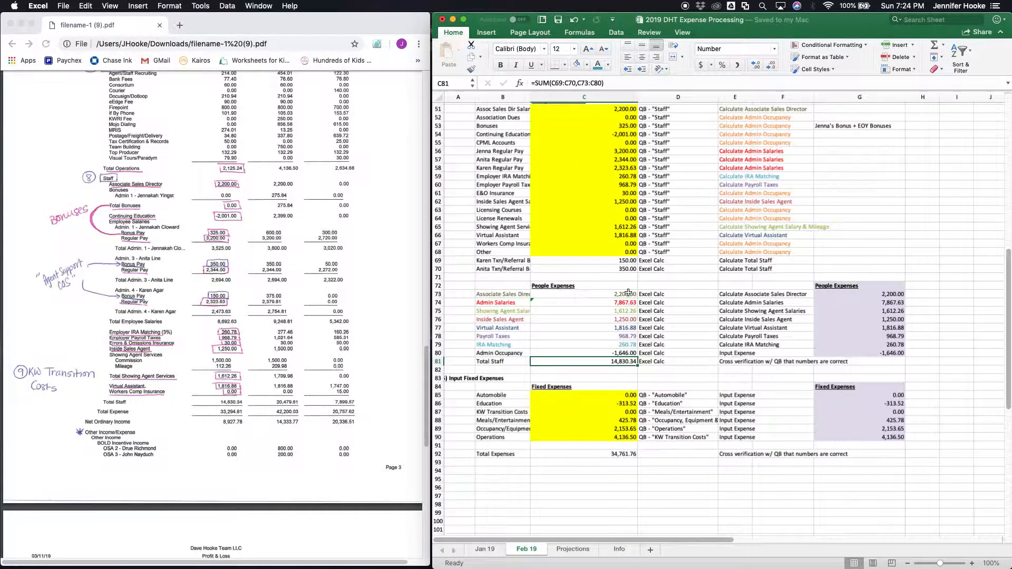
scroll(652, 228, "up", 1)
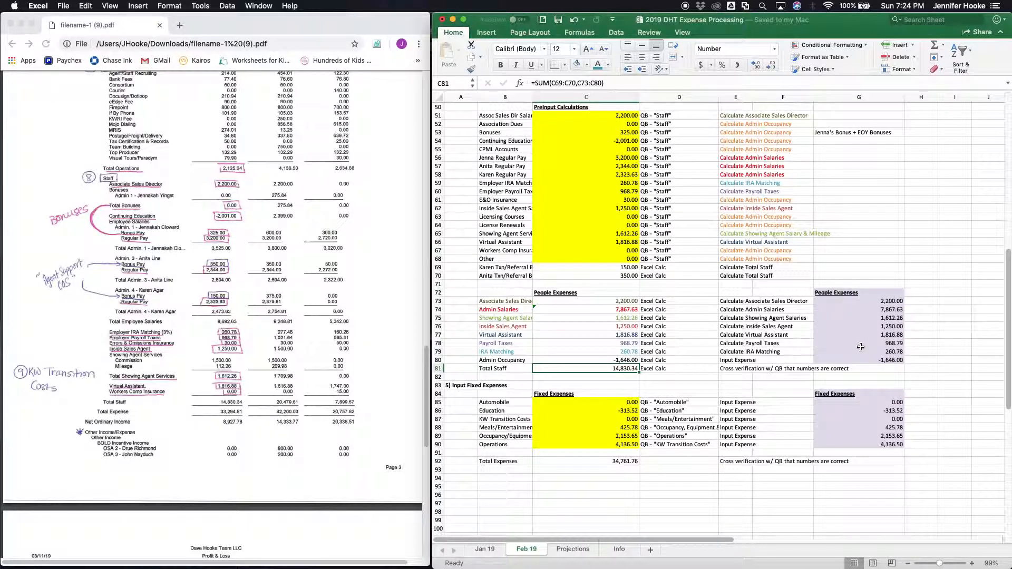
scroll(860, 345, "down", 5)
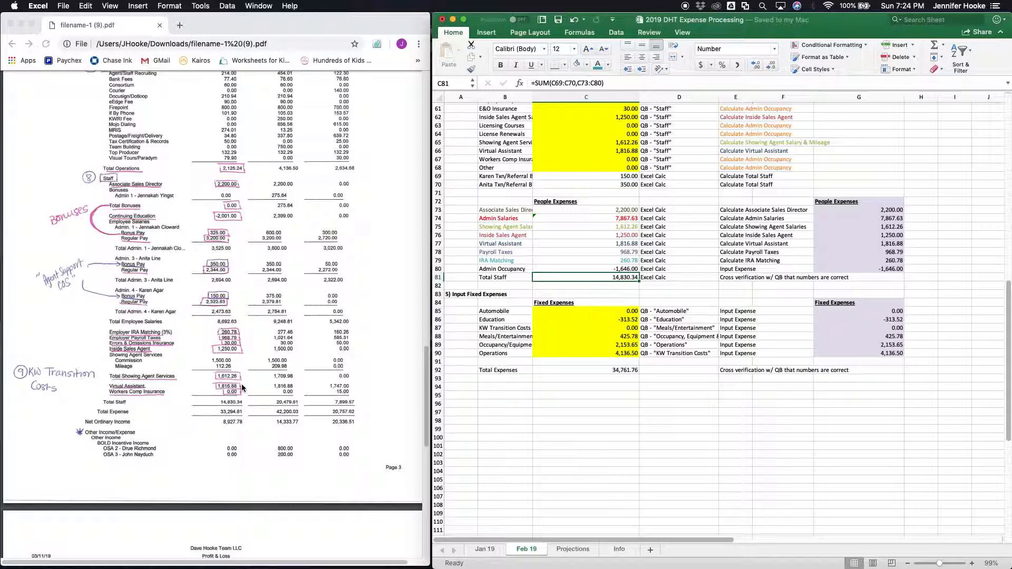
scroll(243, 388, "up", 15)
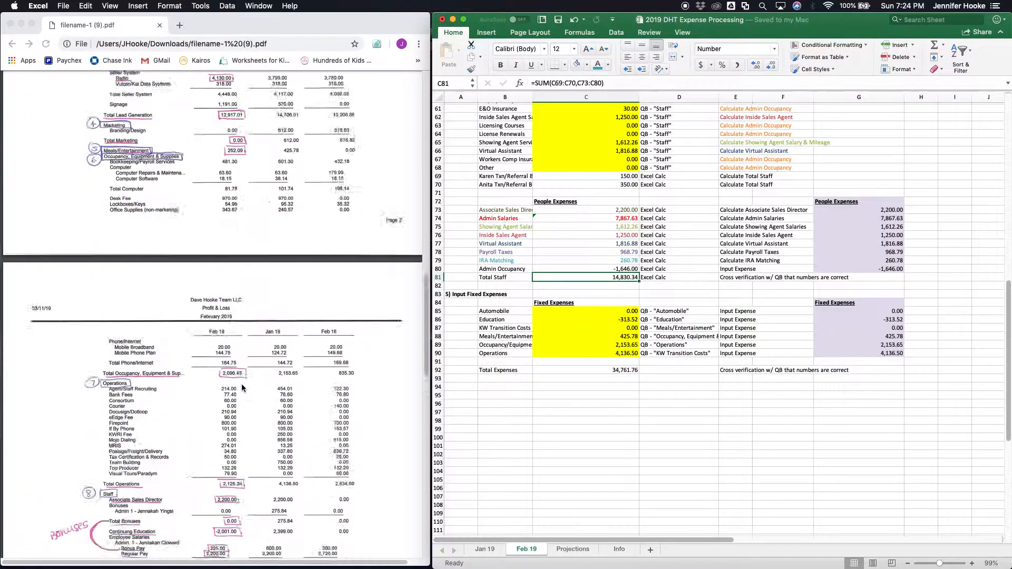
scroll(243, 388, "up", 10)
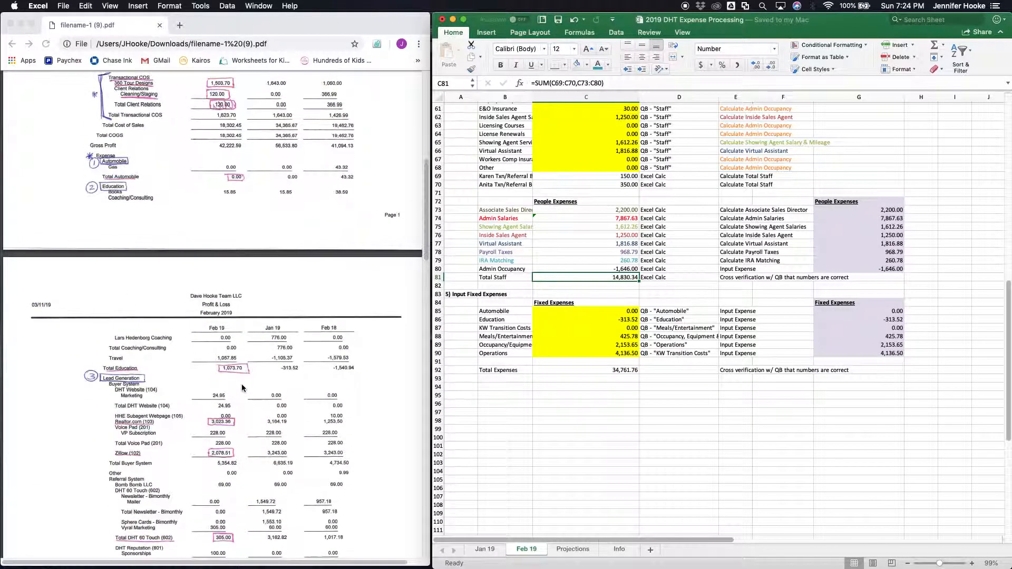
scroll(242, 387, "up", 5)
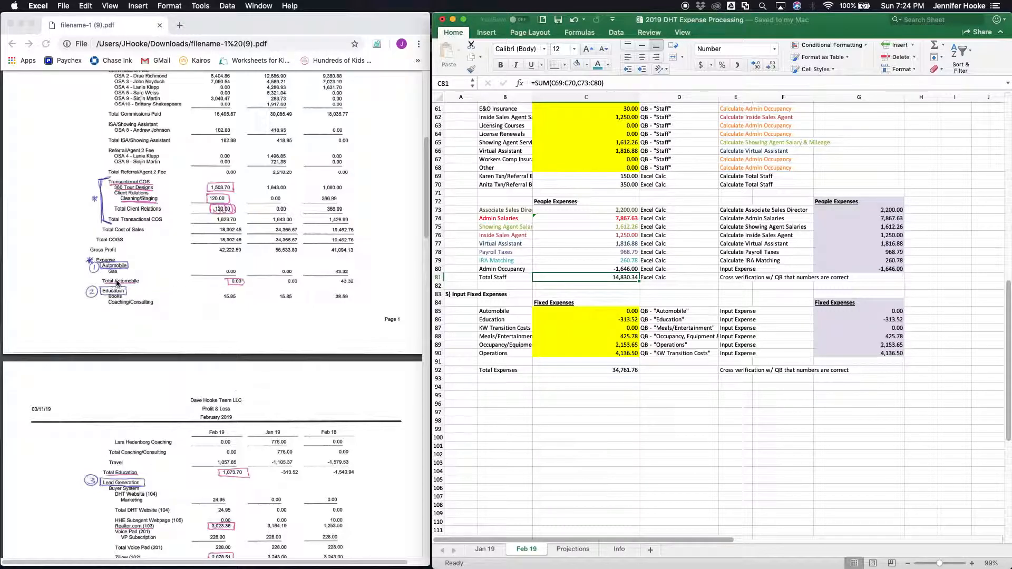
left_click(564, 313)
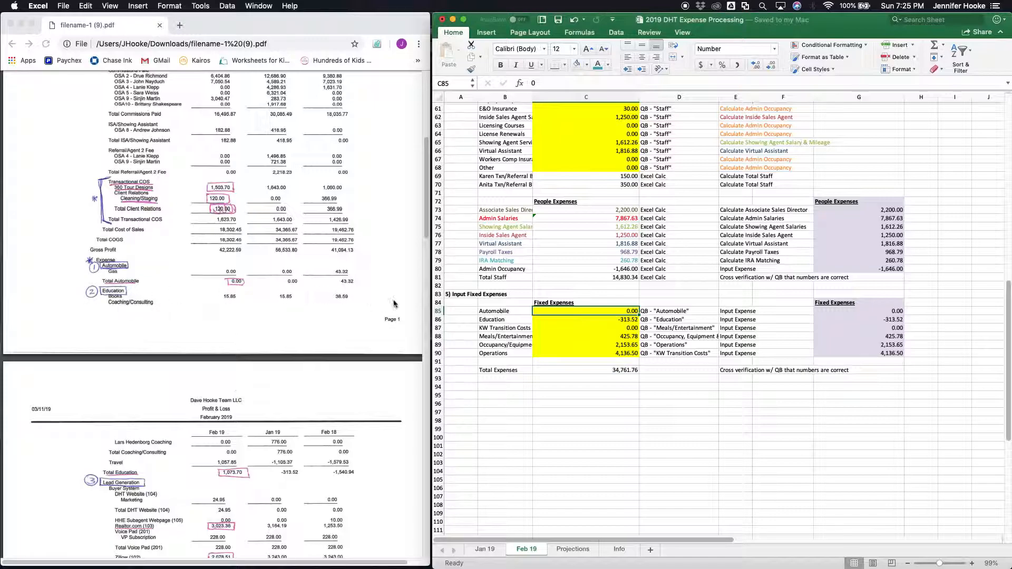
Step: Set Education in C86 of the Fixed Expenses to 1,073.70, the February Total Education in the PDF
left_click(538, 322)
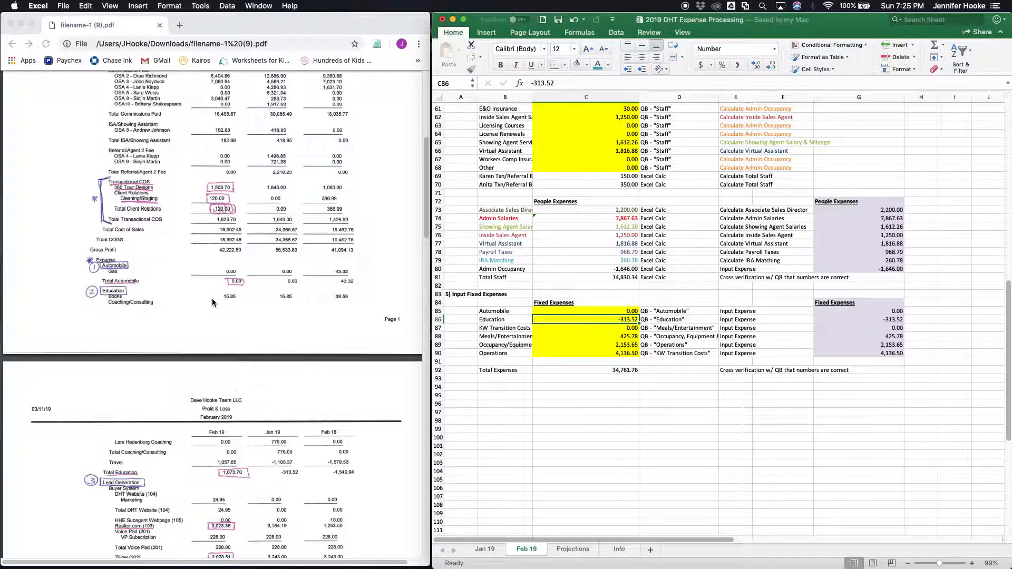
scroll(220, 302, "down", 3)
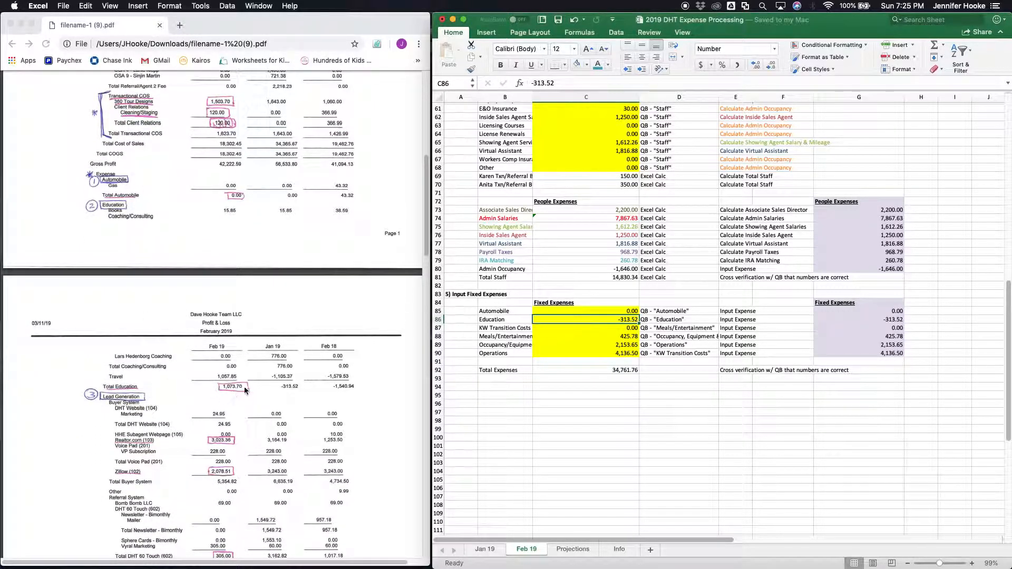
left_click(575, 318)
type("1,073.7")
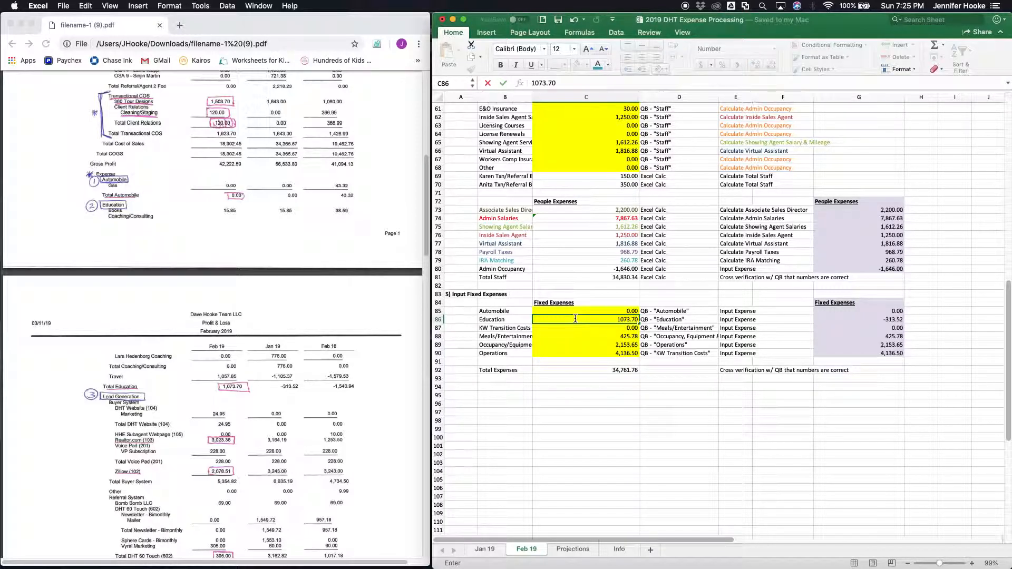
key("Return")
Step: Set Marketing in C47 of the ROI Expenses to 0, matching the February Total Marketing in the PDF
scroll(174, 414, "down", 3)
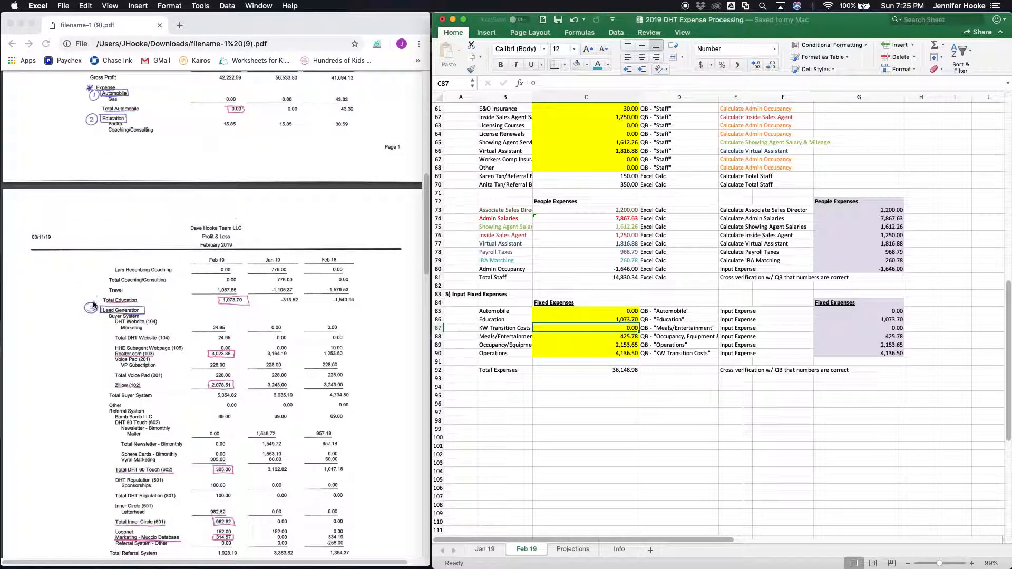
left_click(552, 337)
scroll(140, 316, "down", 6)
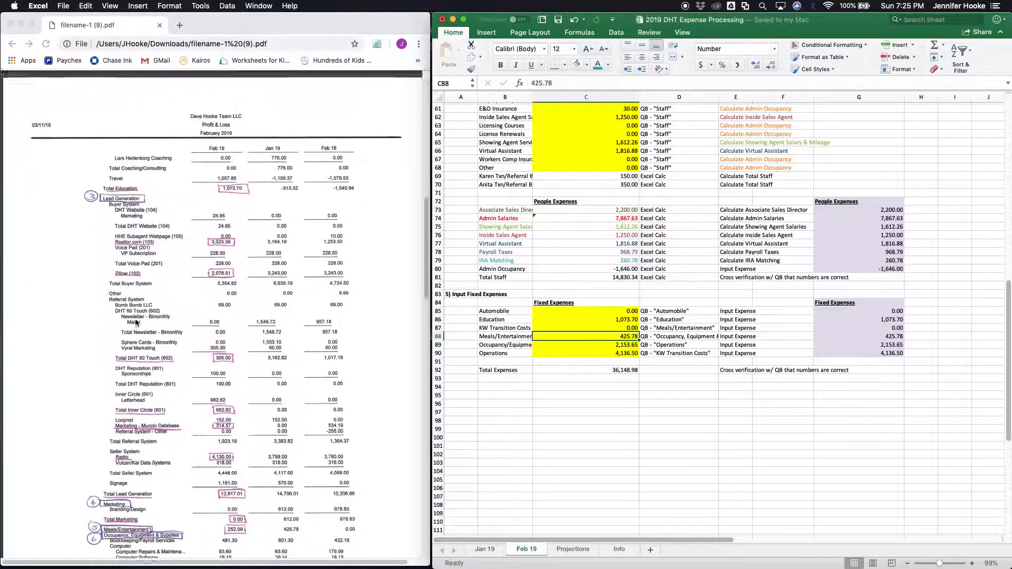
scroll(140, 299, "down", 6)
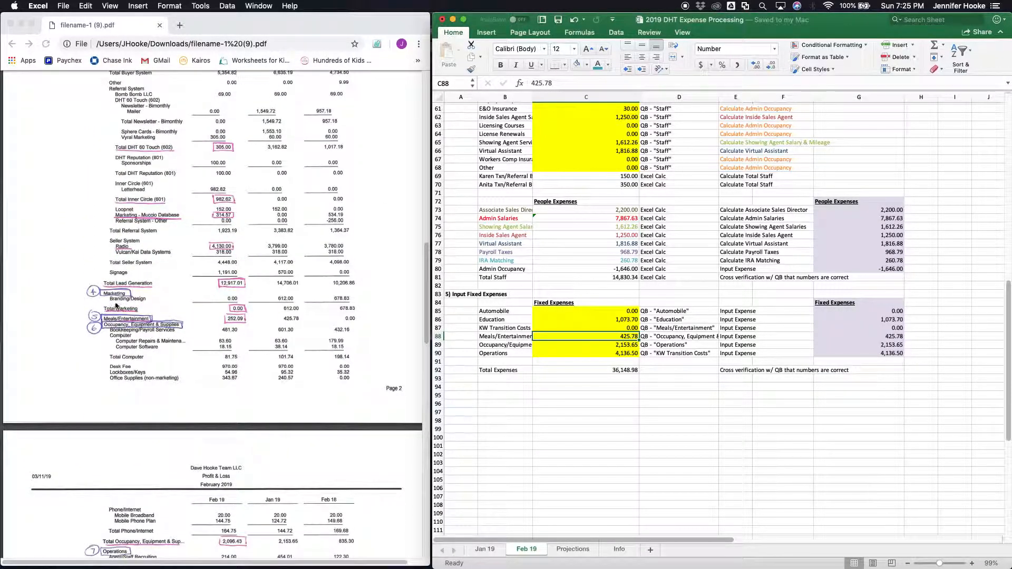
scroll(526, 296, "up", 10)
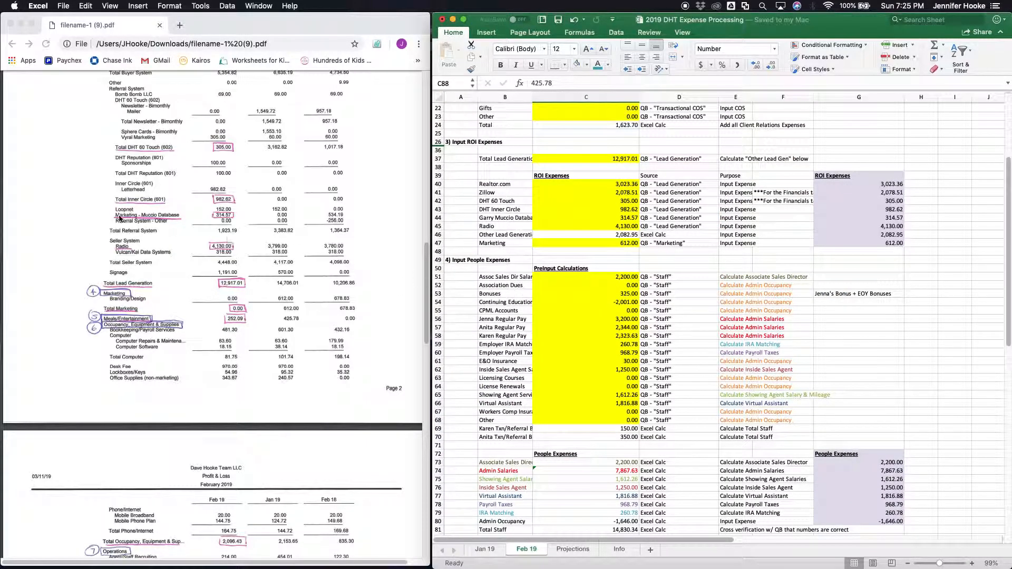
right_click(573, 243)
left_click(563, 242)
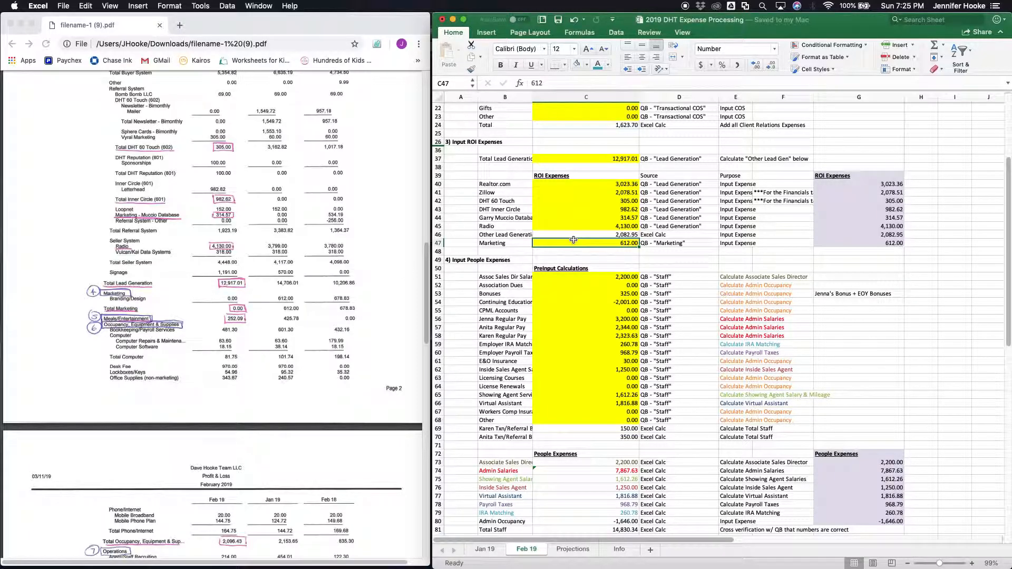
type("0")
key("Return")
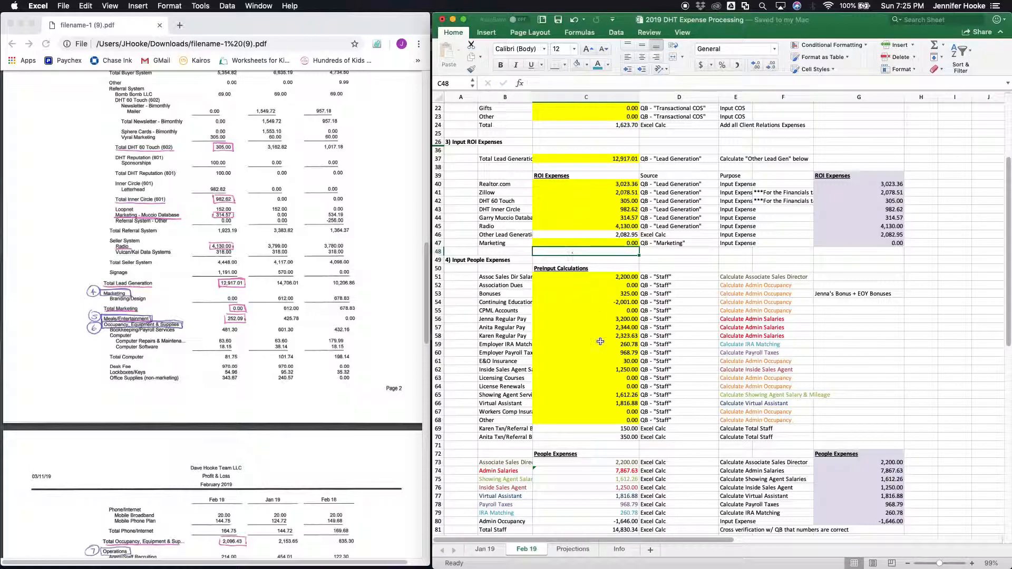
Step: Set Meals/Entertainment in C88 of the Fixed Expenses to 252.09
scroll(601, 341, "down", 7)
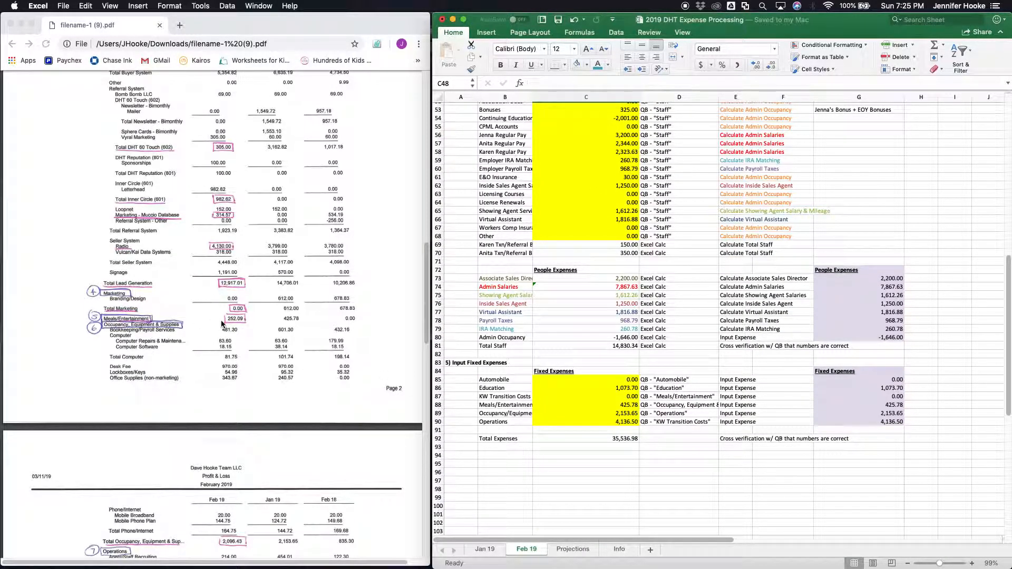
left_click(596, 408)
type("252.09")
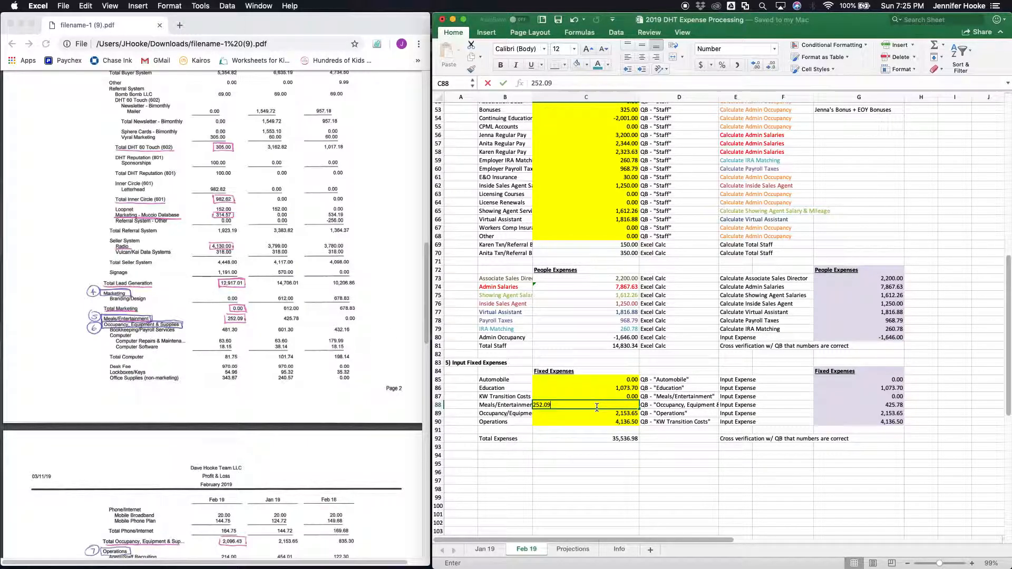
key("Return")
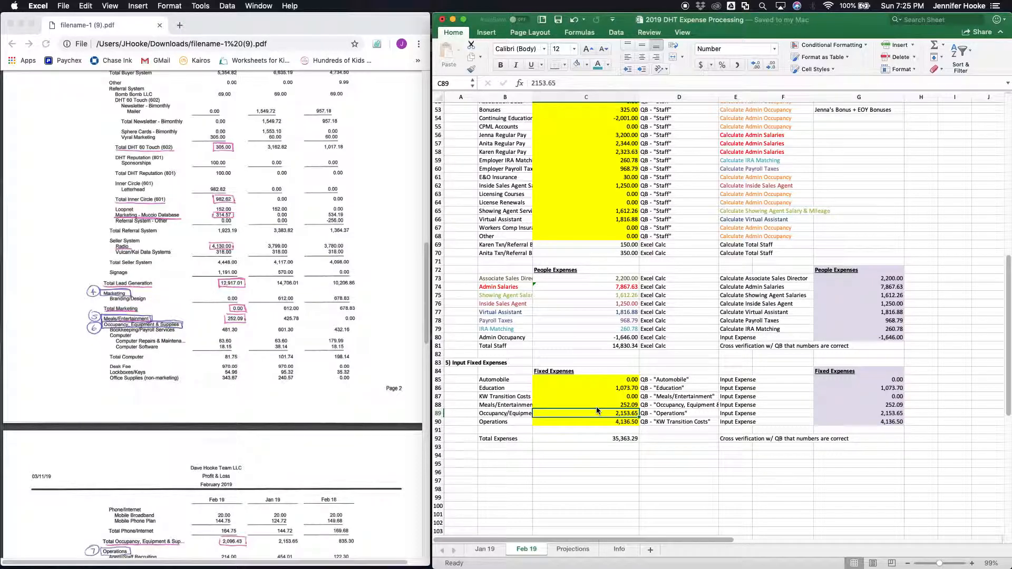
Step: Set Occupancy/Equipment in C89 to 2,096.43 and Operations in C90 to 2,125.24 from the PDF totals
scroll(244, 406, "down", 1)
scroll(244, 406, "down", 5)
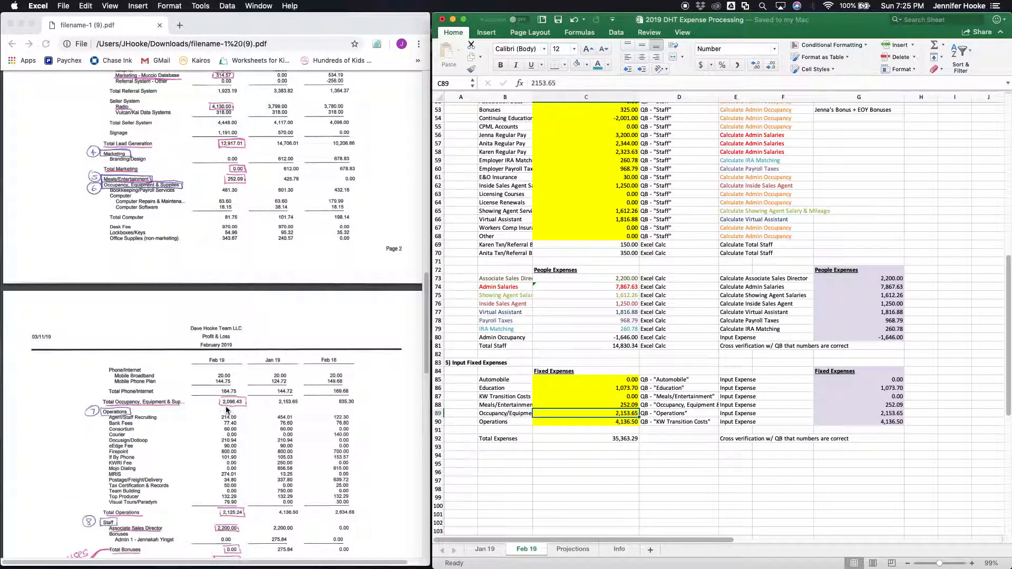
type("2,096.43")
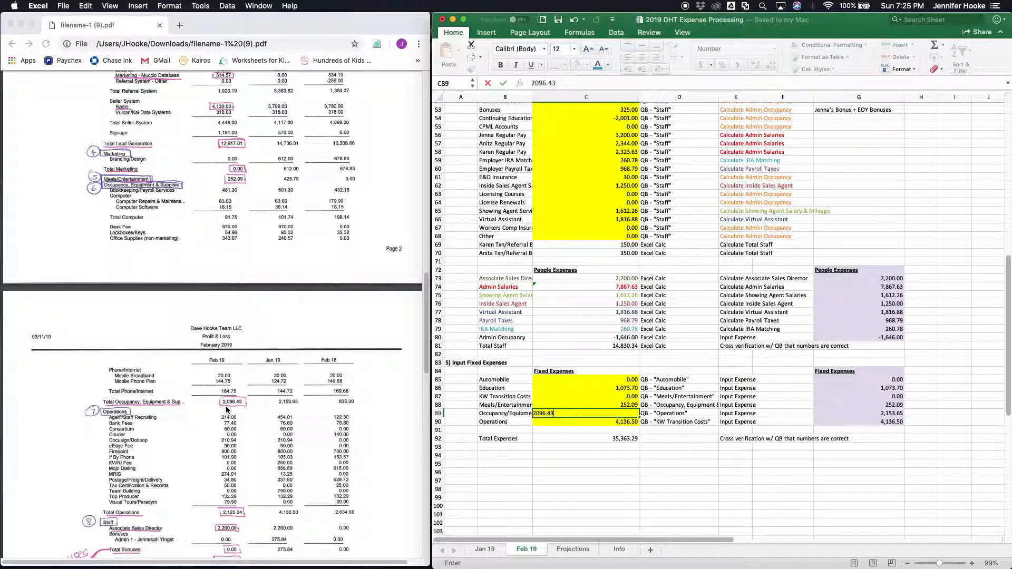
key("Return")
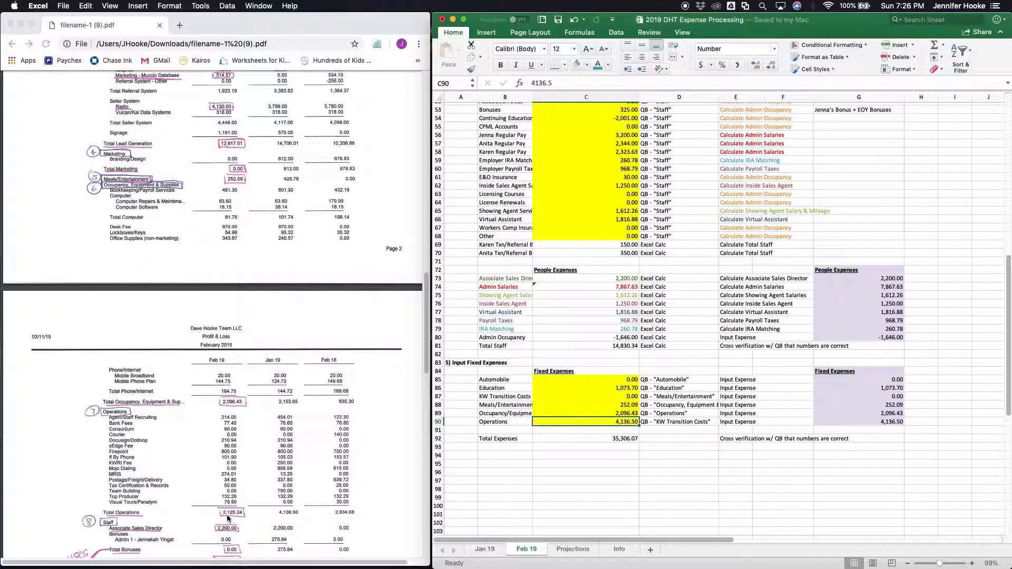
type("2125.24")
key("Return")
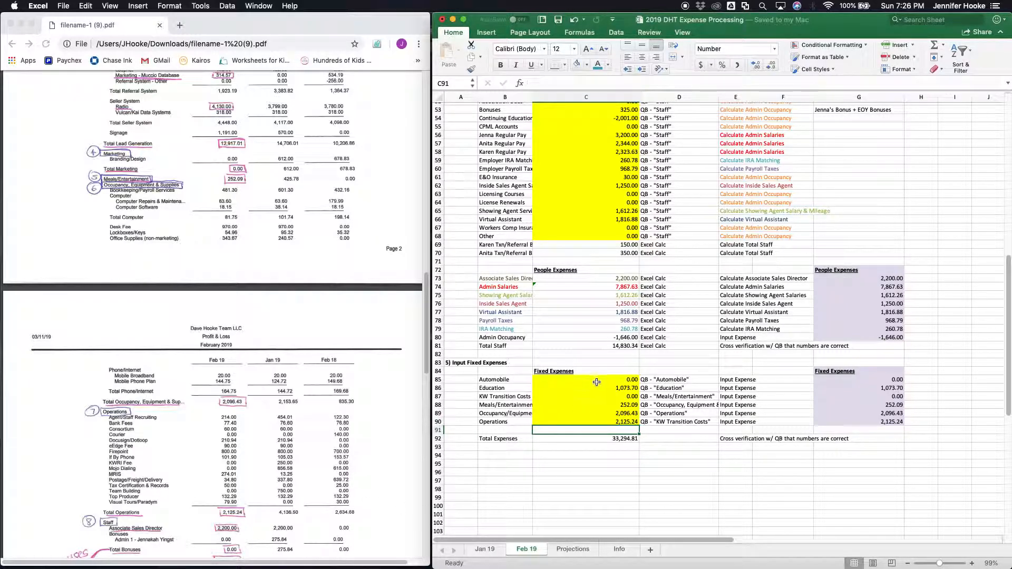
Step: Compare the Total Expenses calculation in C92 with the February Total Expense in the PDF
scroll(595, 416, "down", 3)
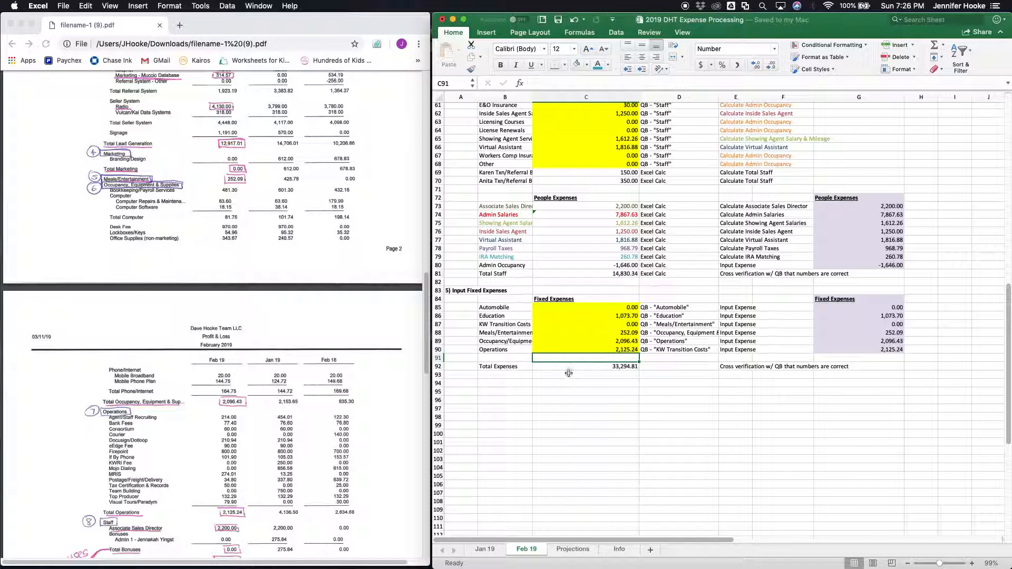
left_click(568, 368)
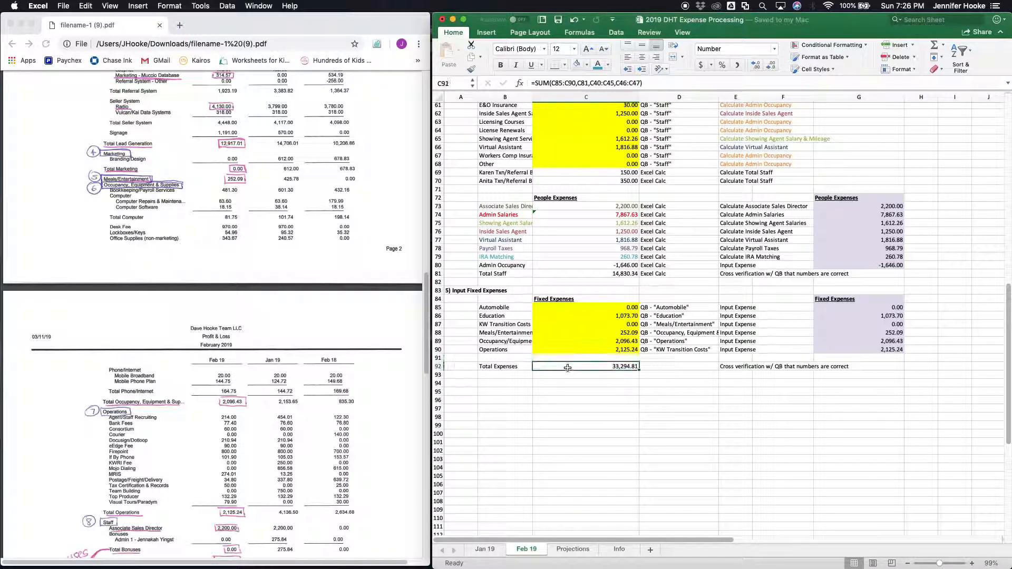
scroll(173, 457, "down", 2)
scroll(173, 457, "down", 8)
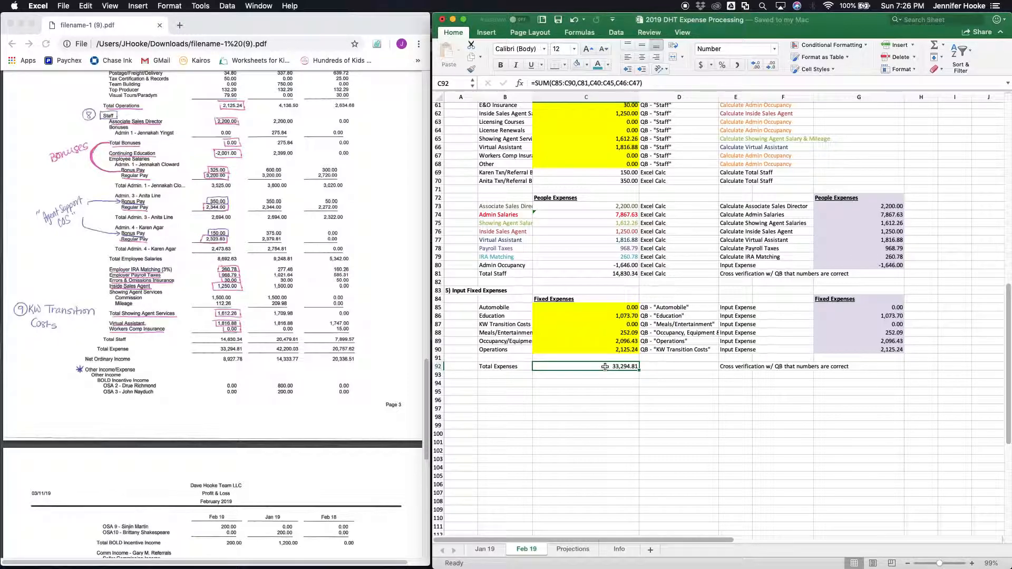
Step: Review all sections of the Feb 19 sheet alongside the annotated PDF, ending at the 360 Tours amount in C19
scroll(605, 369, "up", 15)
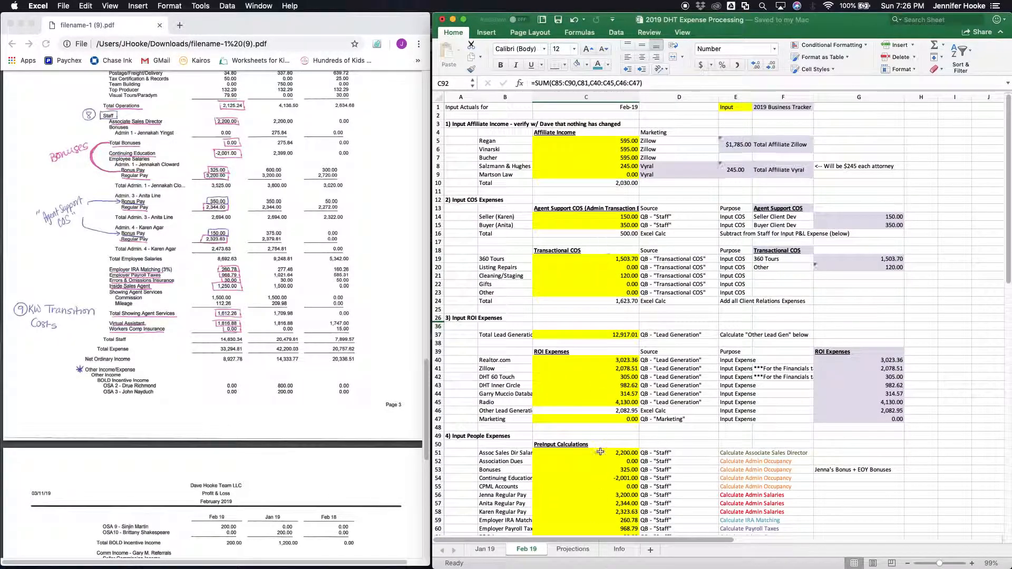
scroll(615, 254, "down", 15)
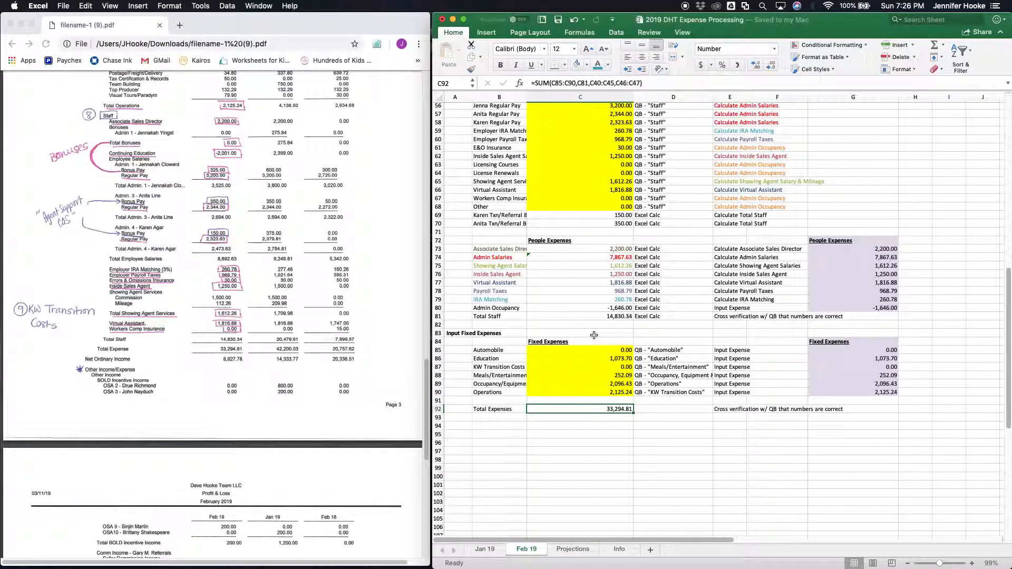
scroll(586, 308, "up", 15)
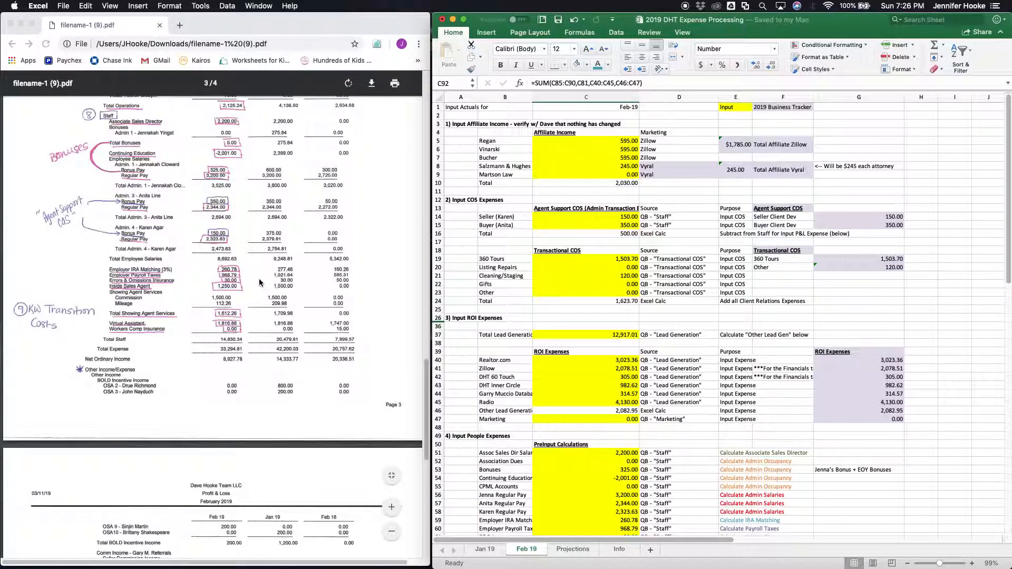
scroll(259, 279, "up", 10)
scroll(259, 282, "down", 2)
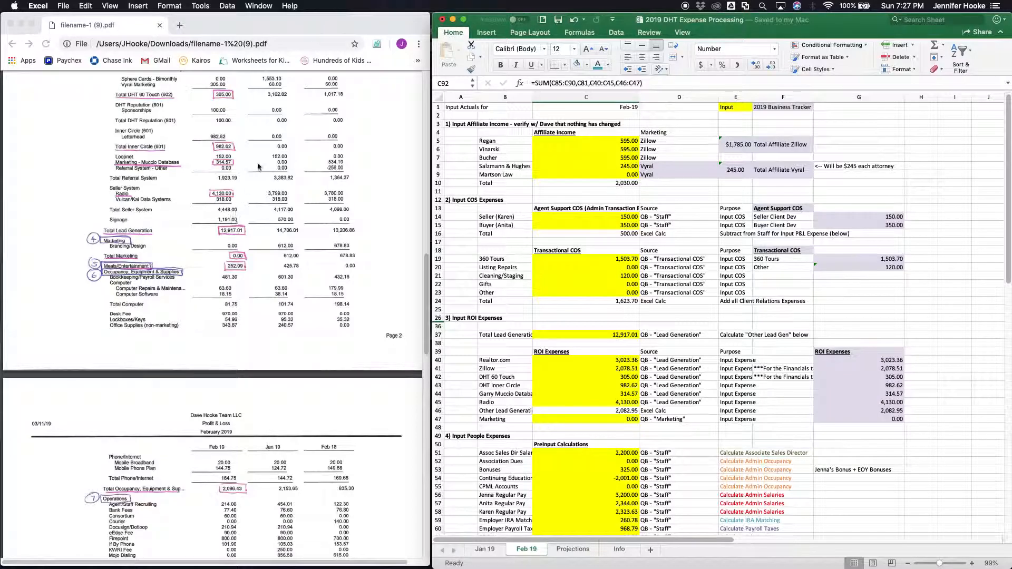
left_click(583, 263)
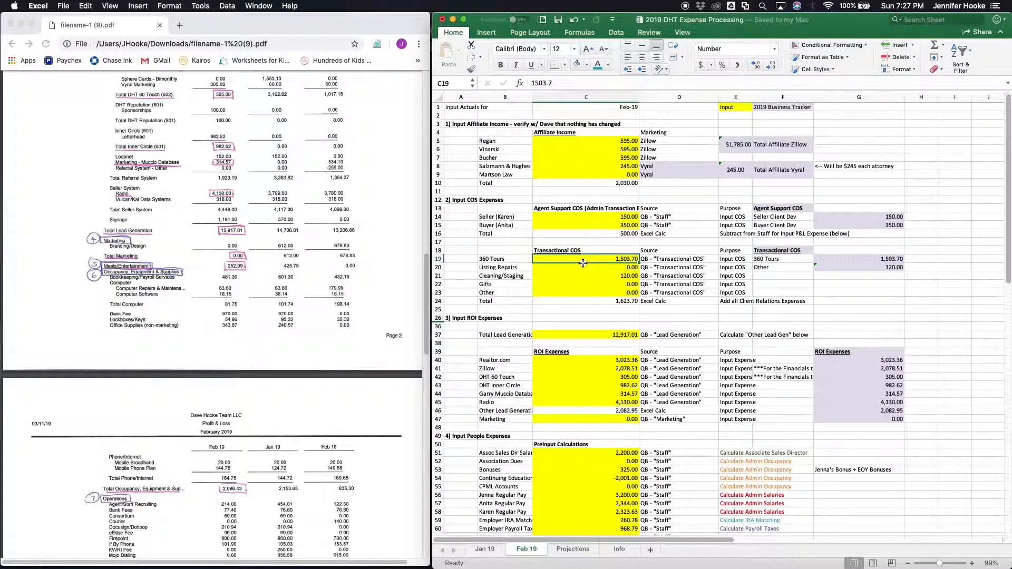